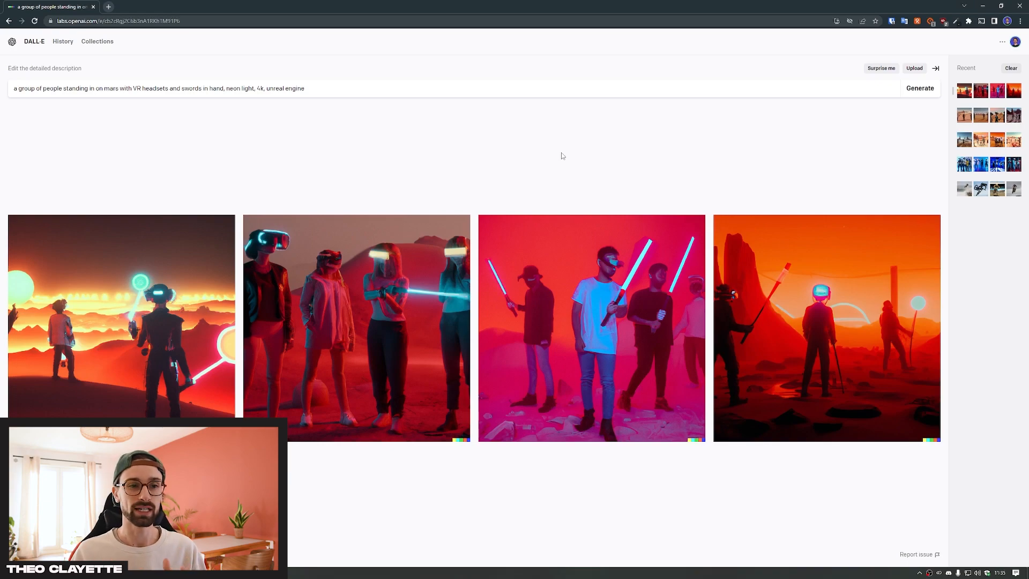
Generate variations of the fourth Mars image and open the variation showing a helmeted figure beside a pointed-hat silhouette
{"action": "left_click", "coordinate": [807, 319]}
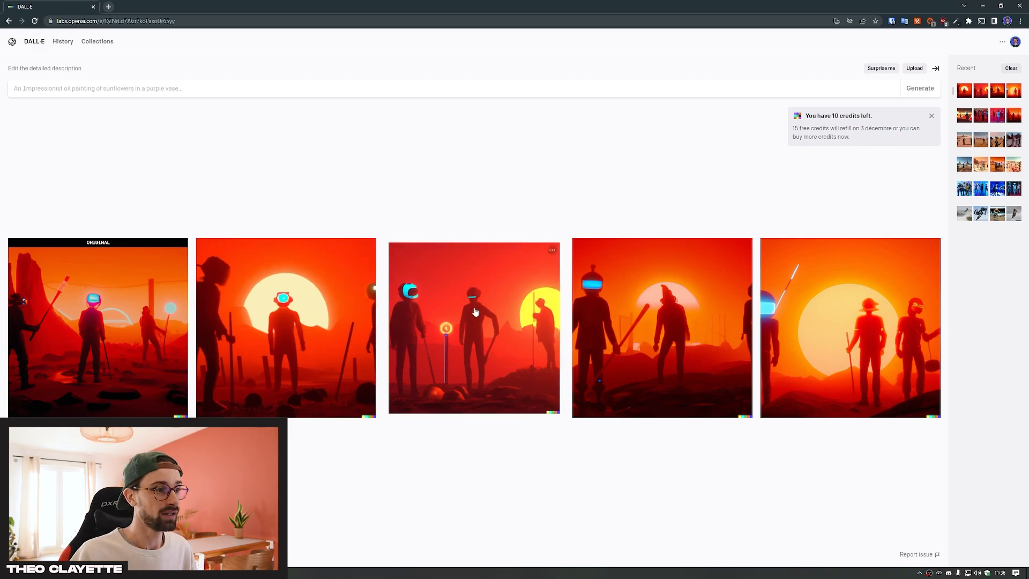
{"action": "left_click", "coordinate": [615, 319]}
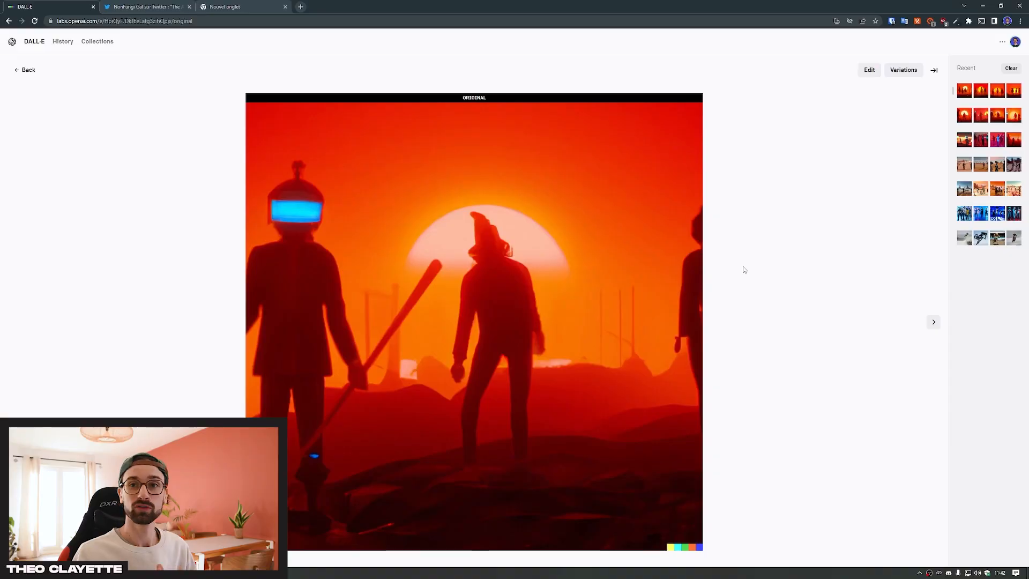
Open the original image for editing at 50% zoom and start adding a generation frame
{"action": "left_click", "coordinate": [872, 72]}
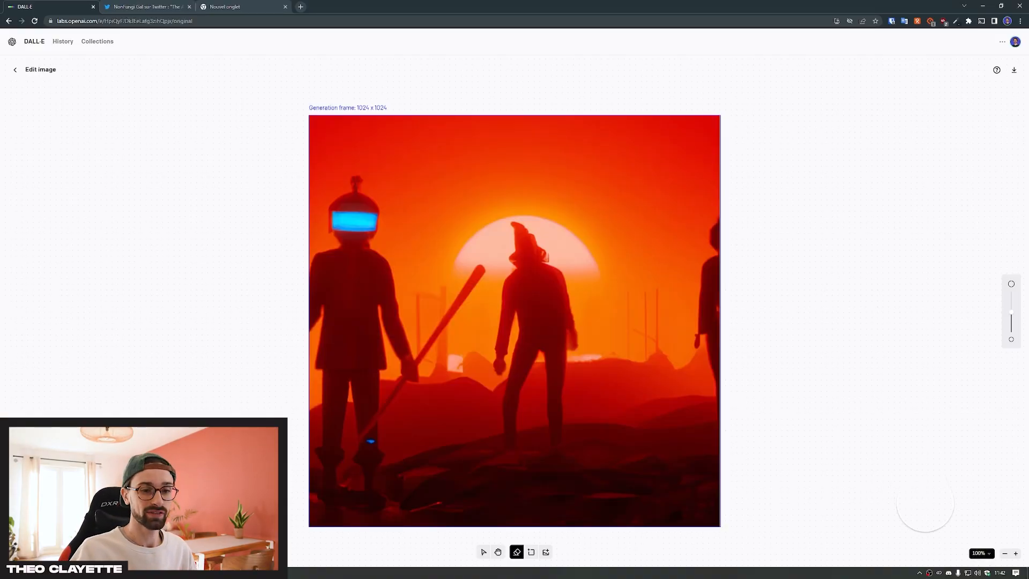
{"action": "left_click", "coordinate": [1004, 553]}
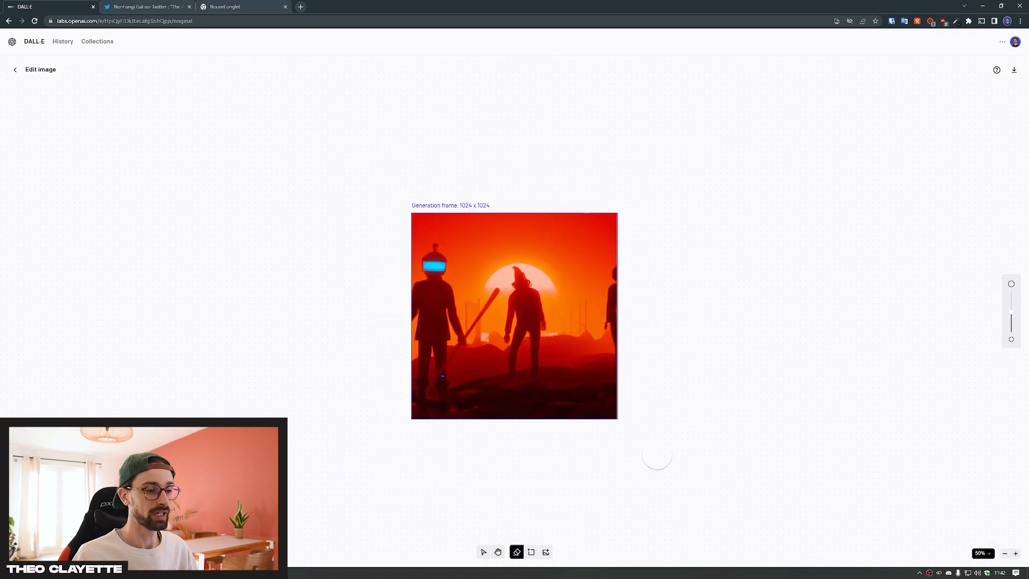
{"action": "left_click", "coordinate": [530, 552]}
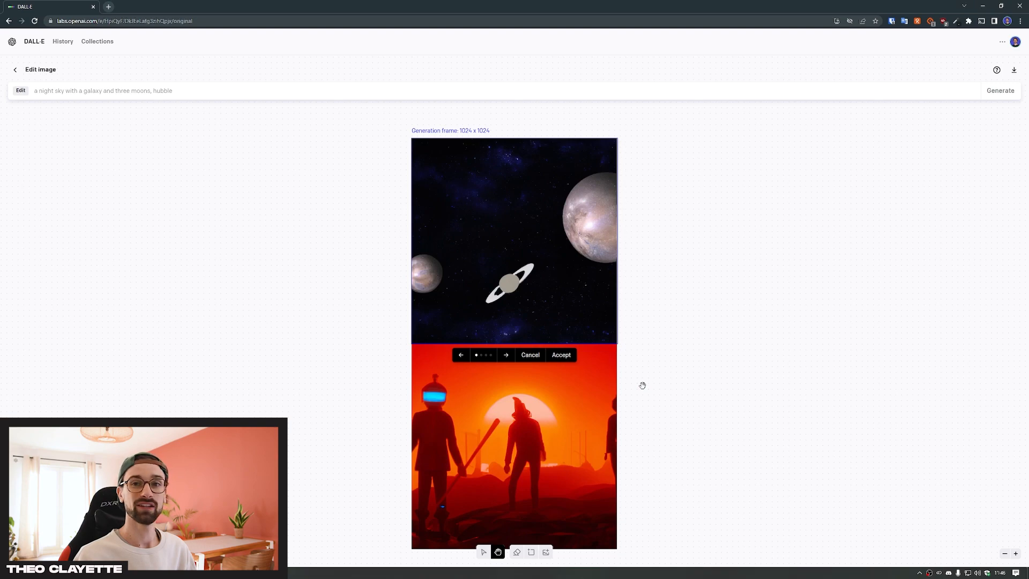
Compare the night sky results generated above the Mars scene by cycling through all the alternatives
{"action": "left_click", "coordinate": [1015, 553]}
{"action": "left_click", "coordinate": [1014, 553]}
{"action": "scroll", "coordinate": [720, 443], "scroll_direction": "up", "scroll_amount": 3}
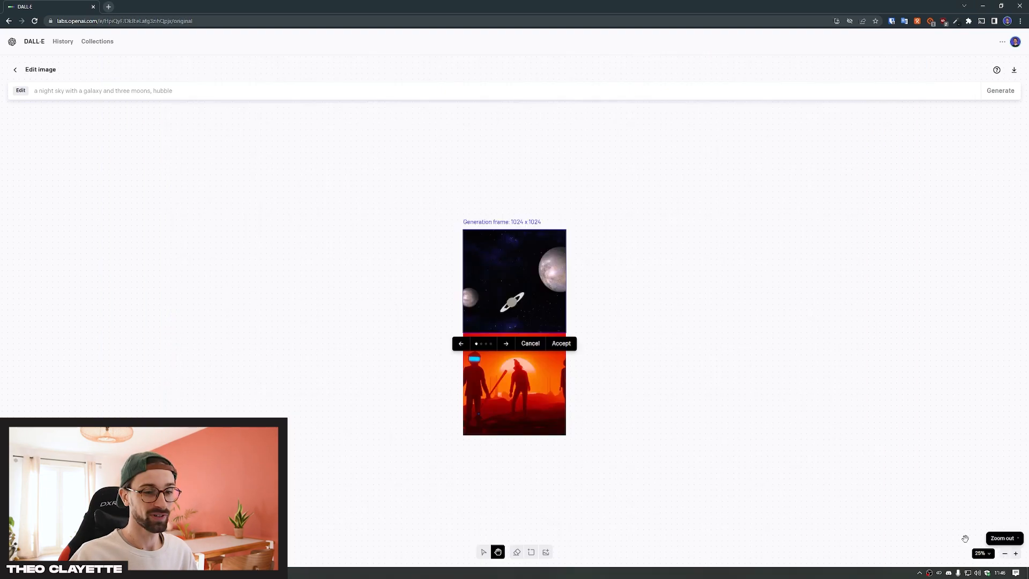
{"action": "left_click", "coordinate": [1015, 555]}
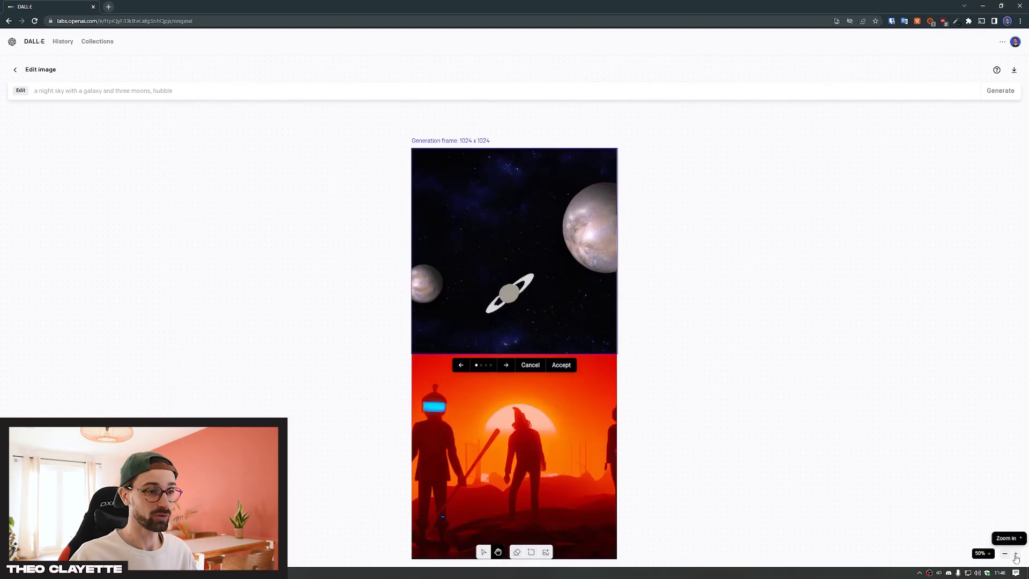
{"action": "left_click", "coordinate": [508, 367]}
{"action": "left_click", "coordinate": [507, 367]}
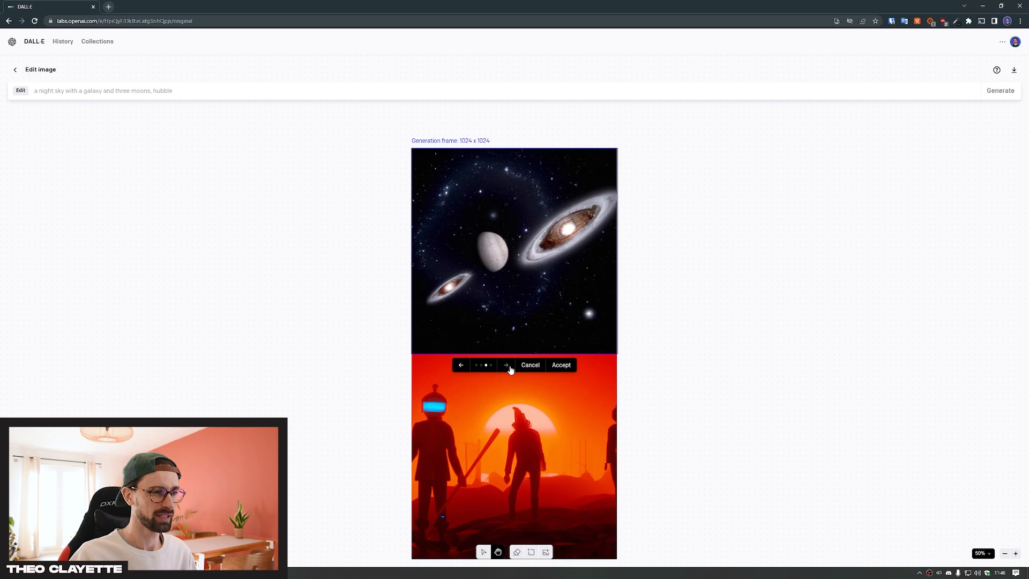
{"action": "left_click", "coordinate": [508, 367]}
{"action": "left_click", "coordinate": [507, 367]}
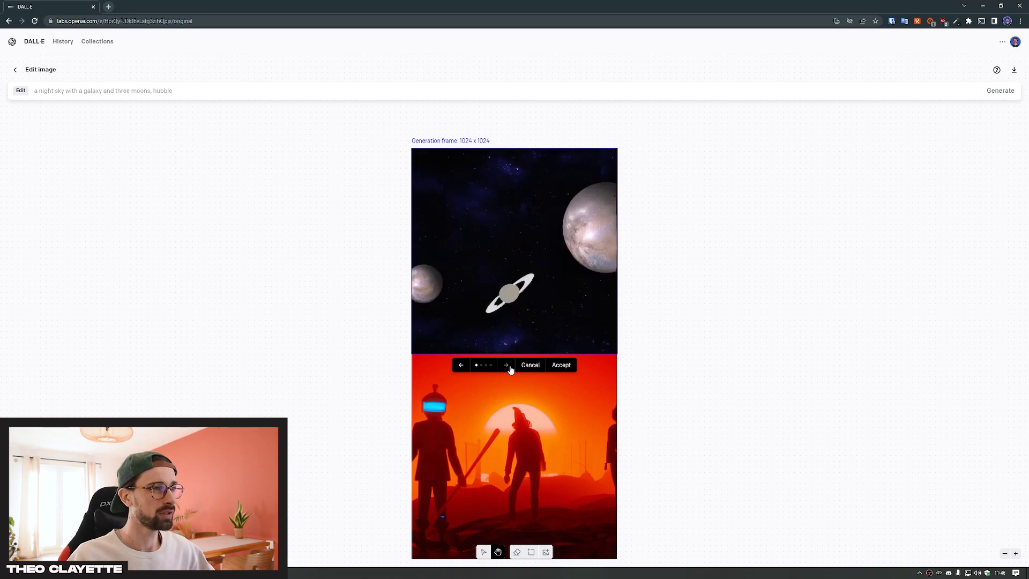
{"action": "right_click", "coordinate": [509, 368]}
{"action": "left_click", "coordinate": [506, 364]}
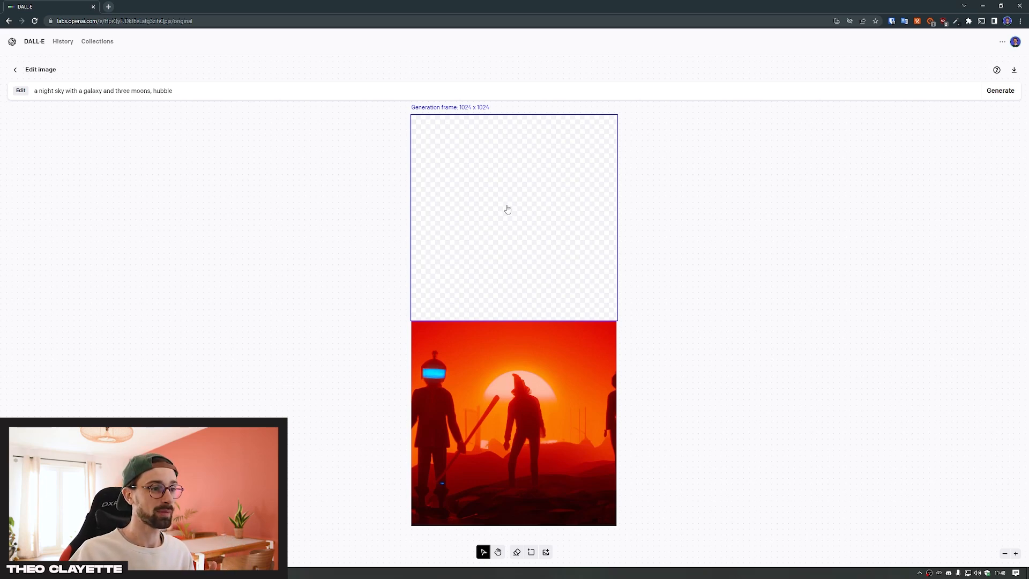
Move the empty generation frame down so that it overlaps the upper edge of the Mars scene
{"action": "left_click_drag", "start_coordinate": [507, 209], "coordinate": [510, 232]}
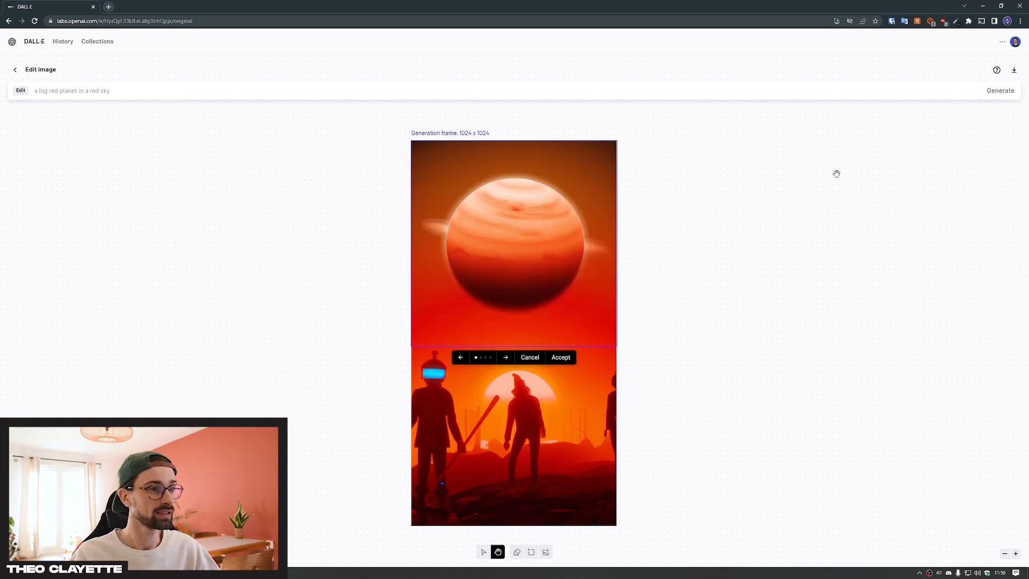
Compare the generated red planet results and accept the second one, with the smooth red sphere in a plain red sky
{"action": "left_click", "coordinate": [1015, 553]}
{"action": "scroll", "coordinate": [782, 423], "scroll_direction": "up", "scroll_amount": 3}
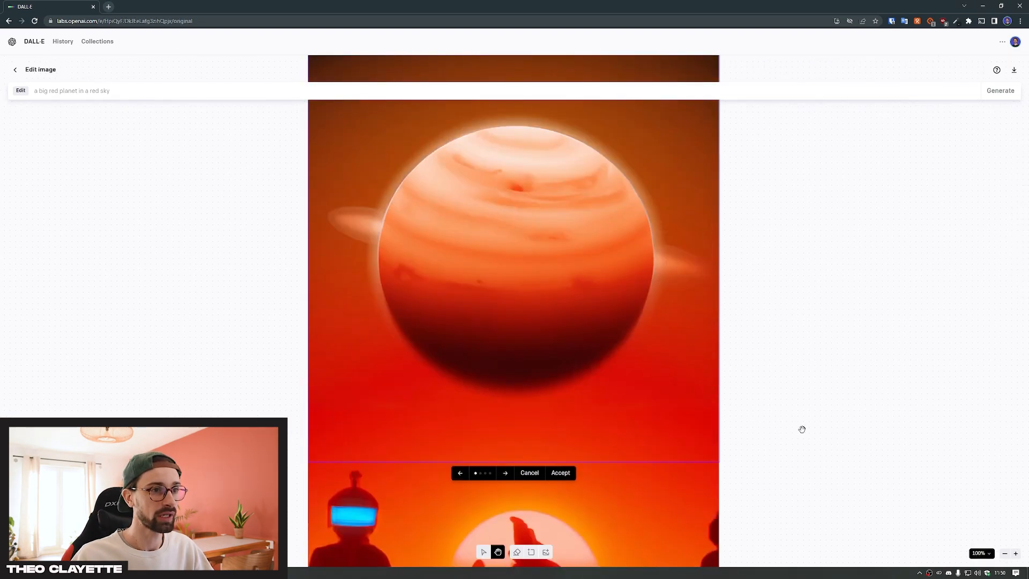
{"action": "left_click", "coordinate": [503, 475]}
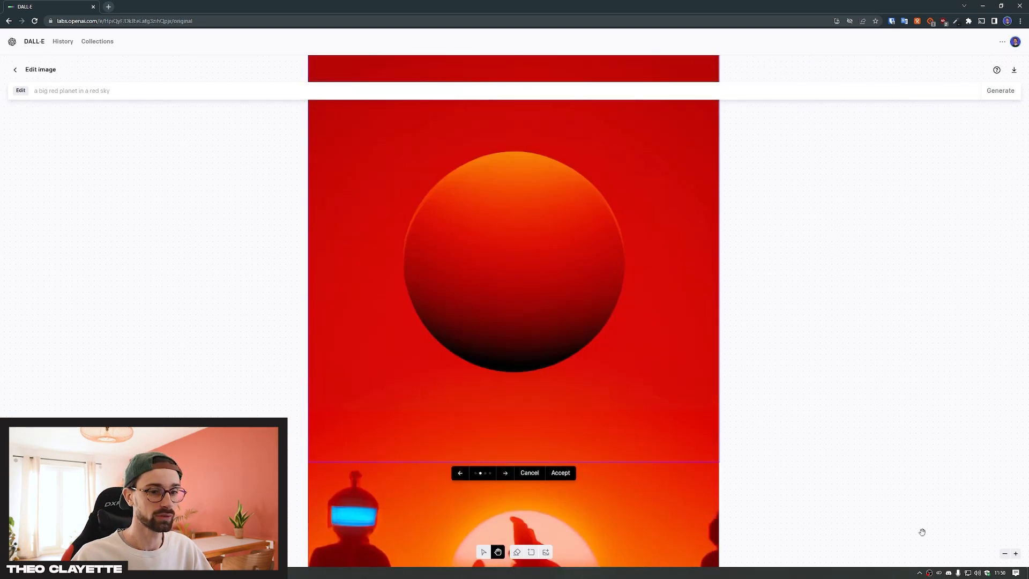
{"action": "left_click", "coordinate": [1005, 553]}
{"action": "scroll", "coordinate": [701, 455], "scroll_direction": "down", "scroll_amount": 2}
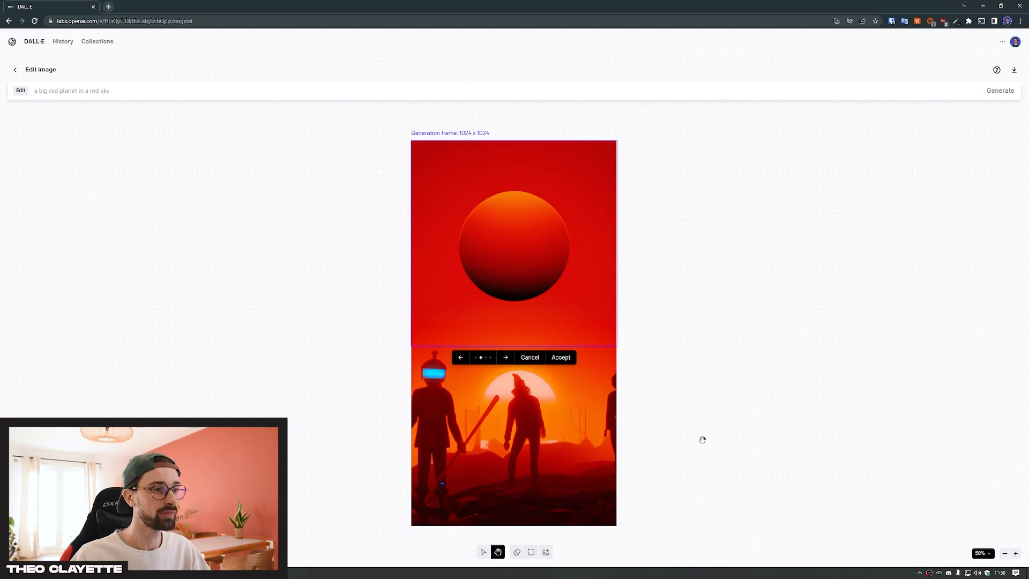
{"action": "left_click", "coordinate": [507, 362]}
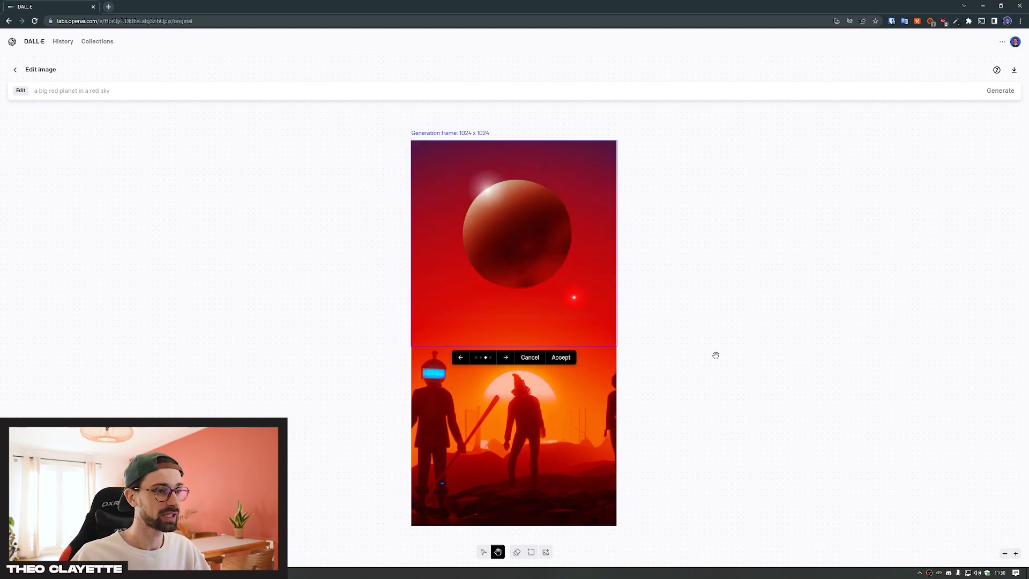
{"action": "left_click", "coordinate": [503, 361]}
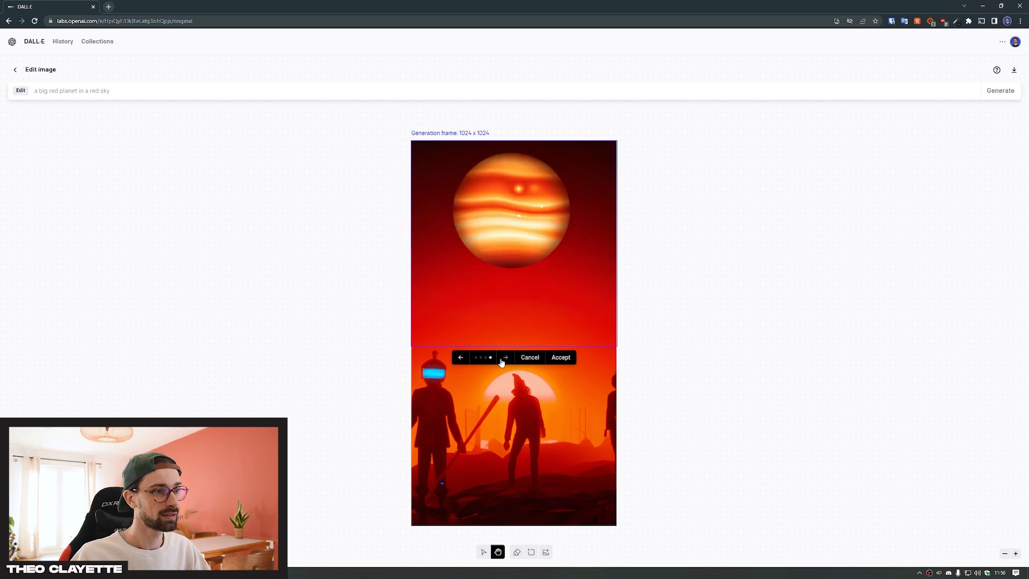
{"action": "left_click", "coordinate": [502, 362]}
{"action": "left_click", "coordinate": [502, 363]}
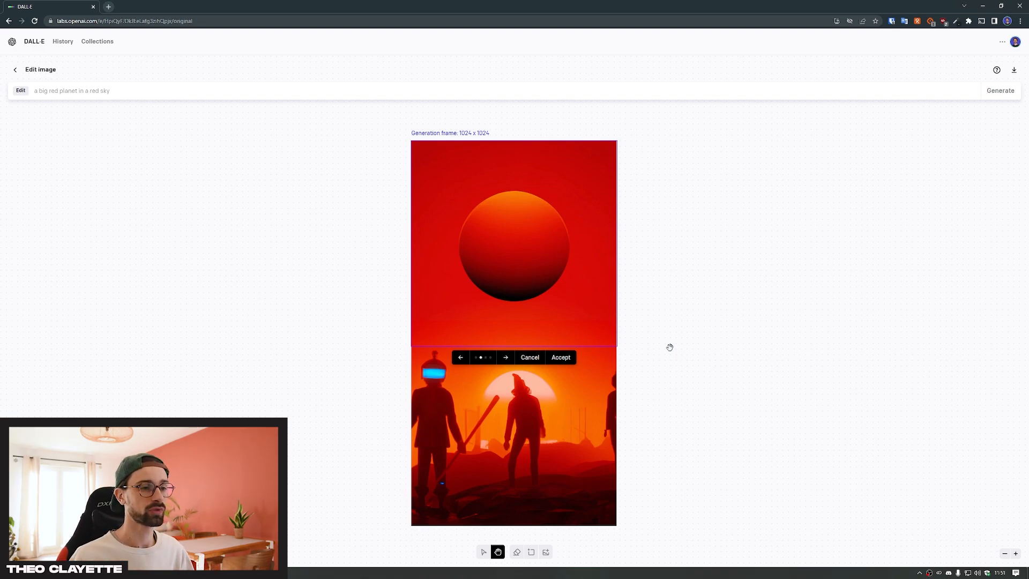
{"action": "left_click", "coordinate": [559, 357]}
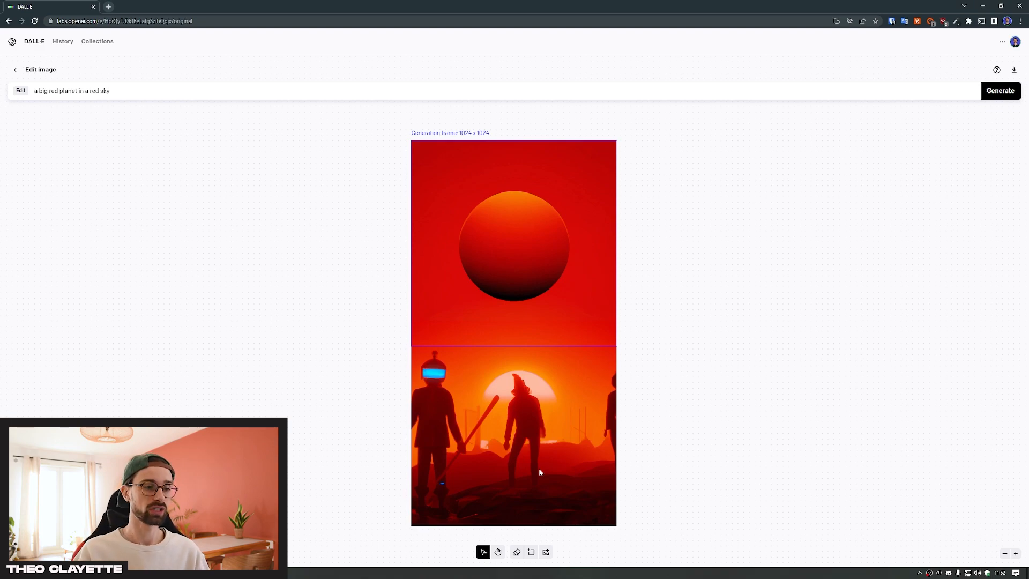
Examine the dark rocky ground along the lower edge of the Mars scene at 200% zoom
{"action": "scroll", "coordinate": [540, 472], "scroll_direction": "down", "scroll_amount": 3}
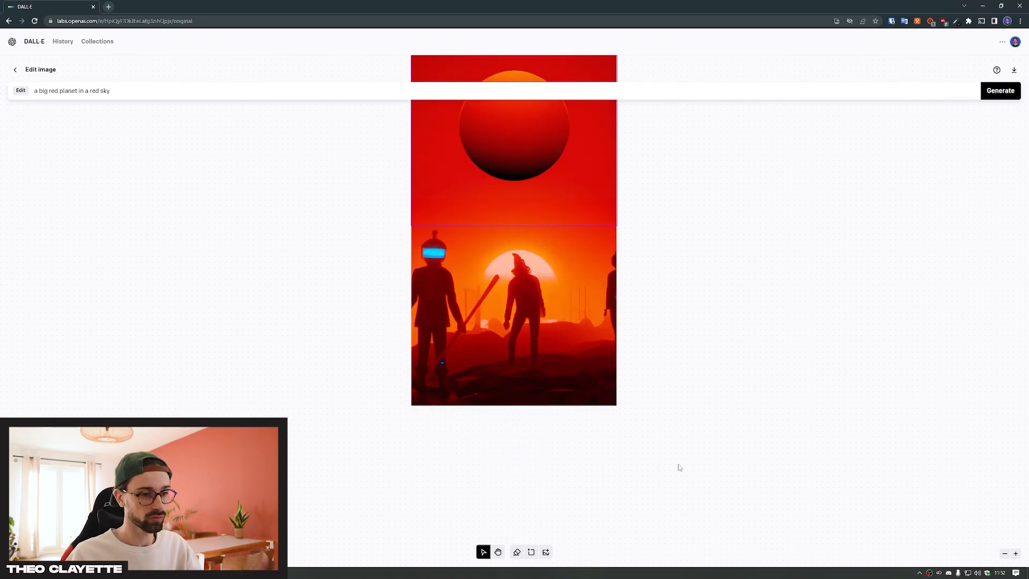
{"action": "left_click", "coordinate": [1016, 553]}
{"action": "left_click", "coordinate": [1015, 553]}
{"action": "scroll", "coordinate": [767, 467], "scroll_direction": "down", "scroll_amount": 5}
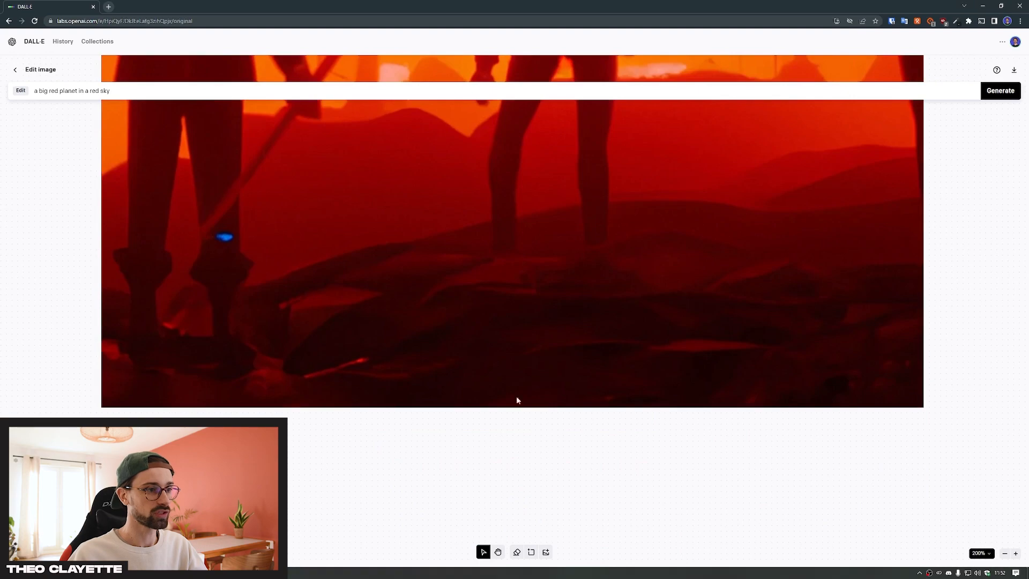
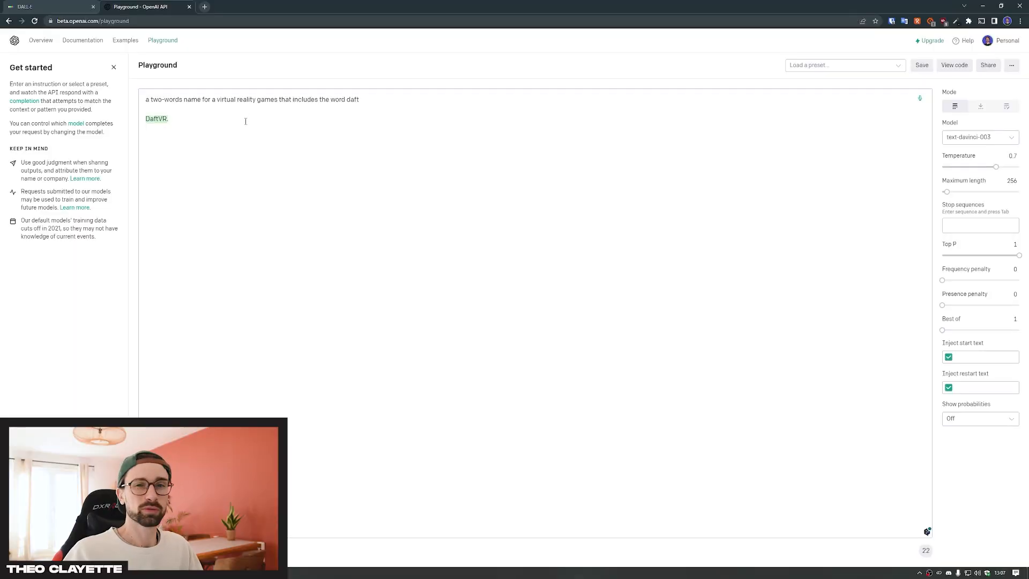
Delete the prompt's ending about including the word daft, together with the generated name DaftVR
{"action": "left_click_drag", "start_coordinate": [219, 123], "coordinate": [279, 98]}
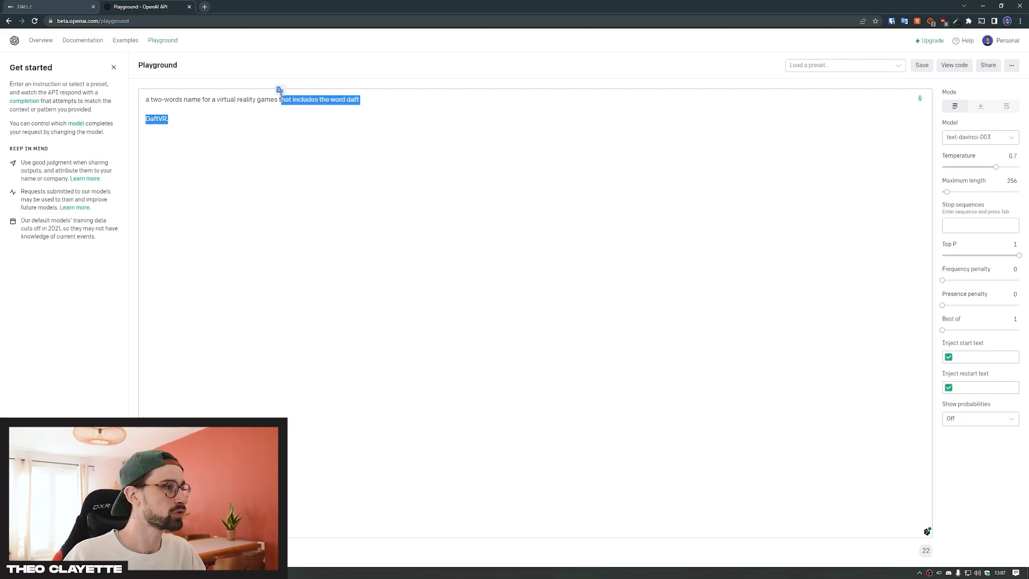
{"action": "key", "text": "BackSpace"}
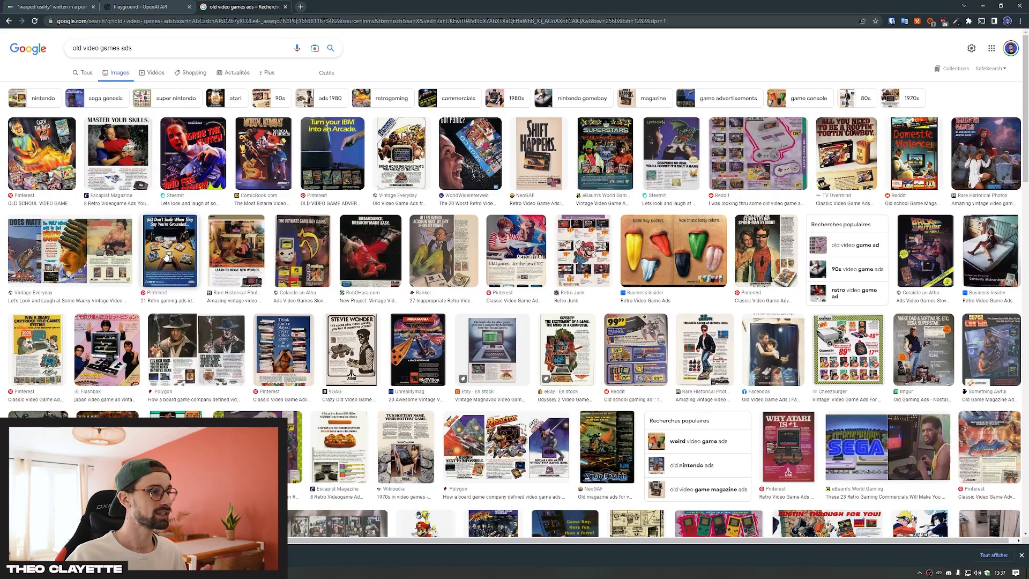
In Photoshop, scale the Mars image to the page's full width and move it up to leave a white band along the lower edge
{"action": "mouse_move", "coordinate": [251, 251]}
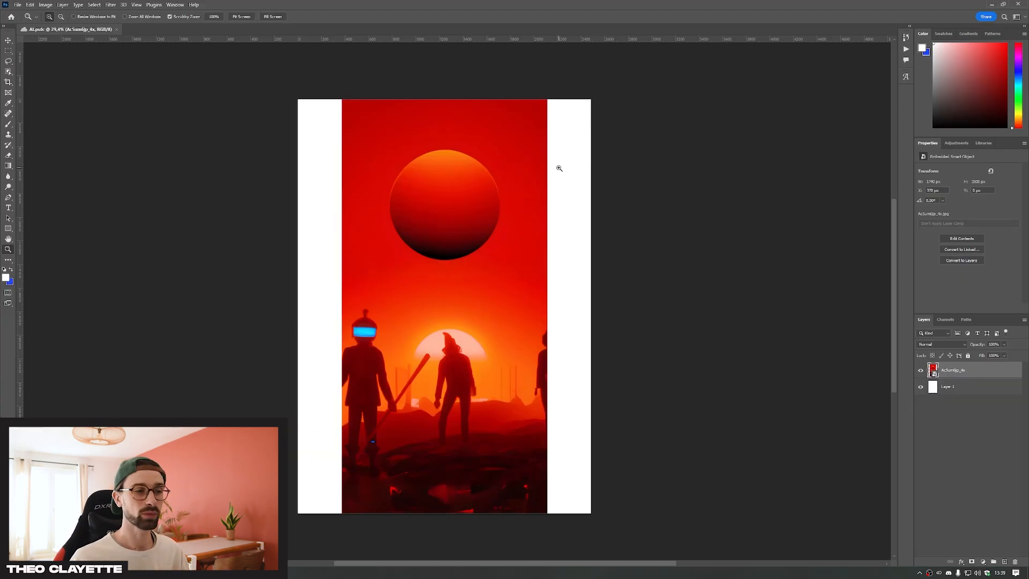
{"action": "key", "text": "ctrl+t"}
{"action": "left_click_drag", "start_coordinate": [547, 306], "coordinate": [591, 314]}
{"action": "key", "text": "Return"}
{"action": "key", "text": "z"}
{"action": "key", "text": "v"}
{"action": "left_click_drag", "start_coordinate": [519, 345], "coordinate": [589, 182]}
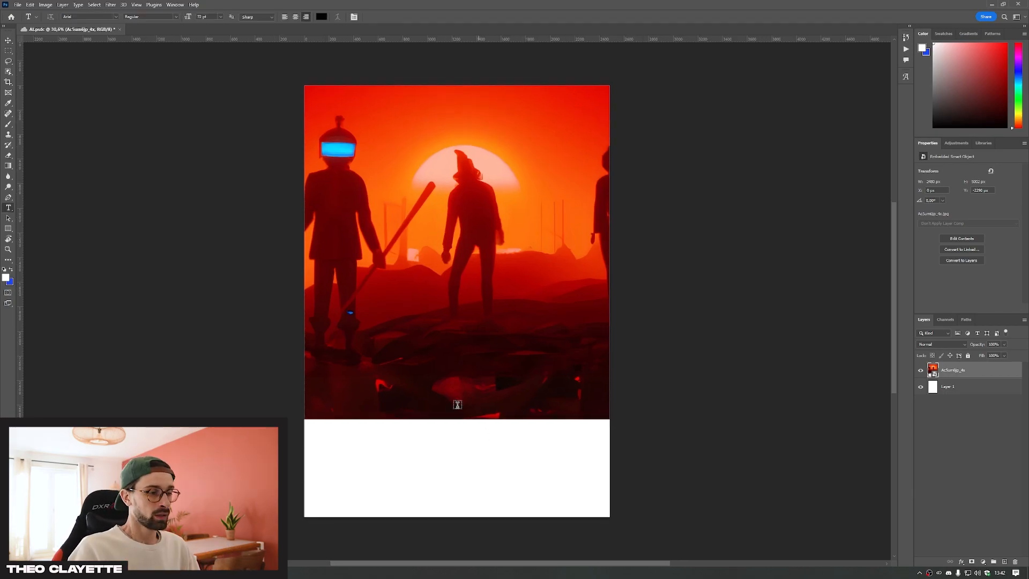
Add the title WARPED REALITY in the white band below the Mars image
{"action": "left_click", "coordinate": [416, 450]}
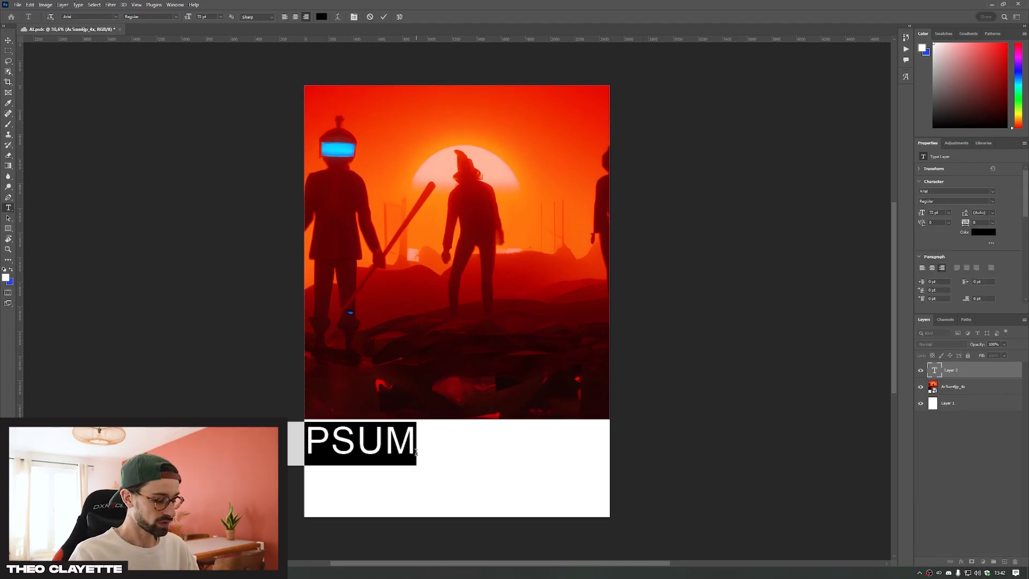
{"action": "type", "text": "W"}
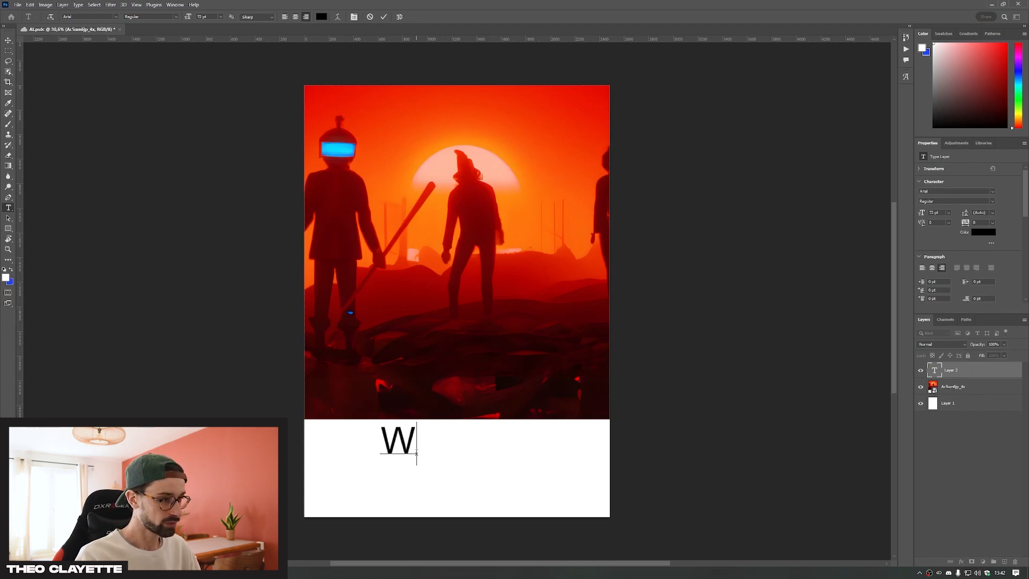
{"action": "type", "text": "ARPED REALITY"}
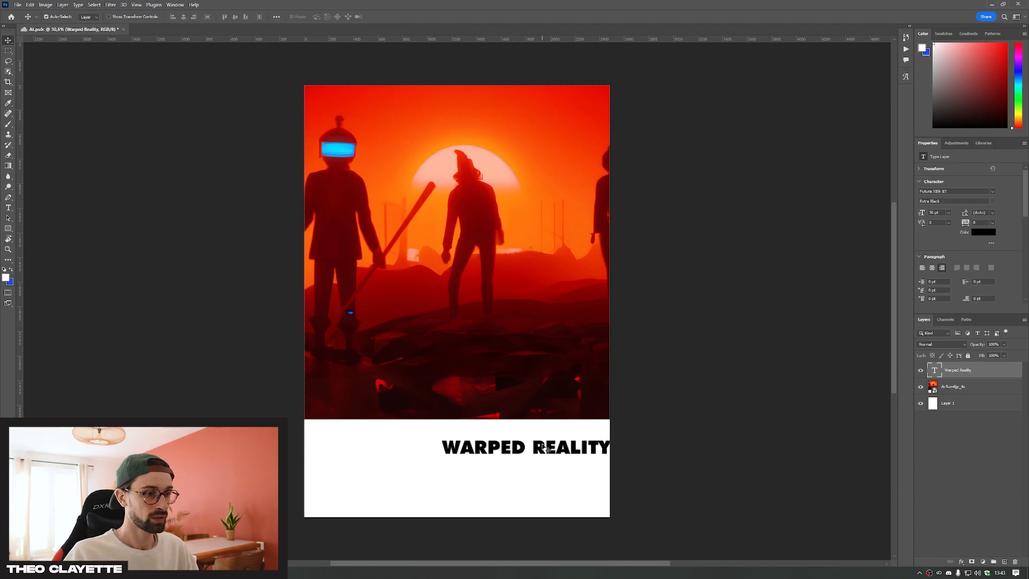
Center-align the title text and enlarge it to nearly the page's width, directly beneath the image
{"action": "left_click_drag", "start_coordinate": [545, 448], "coordinate": [477, 426]}
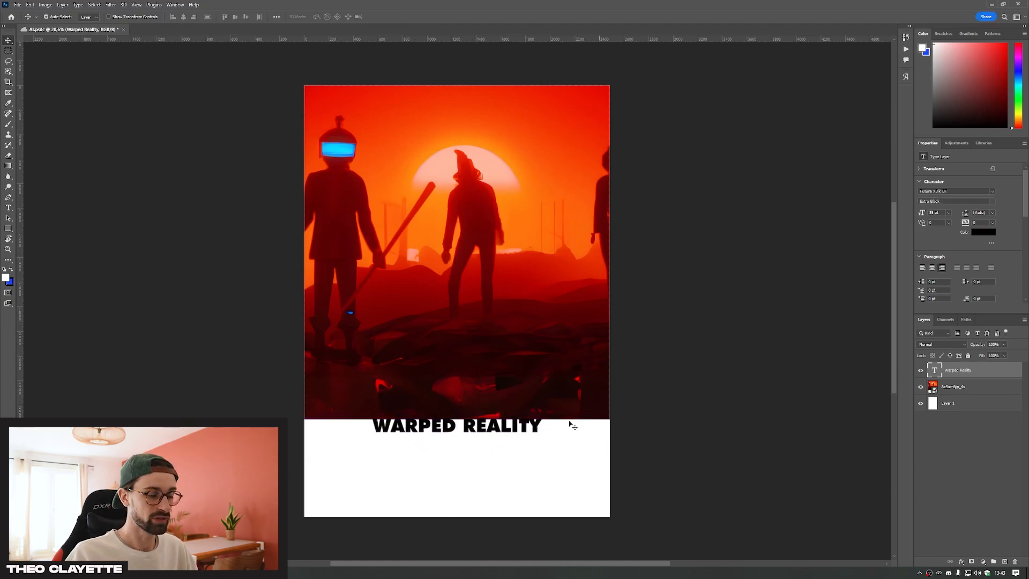
{"action": "key", "text": "t"}
{"action": "left_click", "coordinate": [498, 426]}
{"action": "key", "text": "Escape"}
{"action": "left_click", "coordinate": [931, 267]}
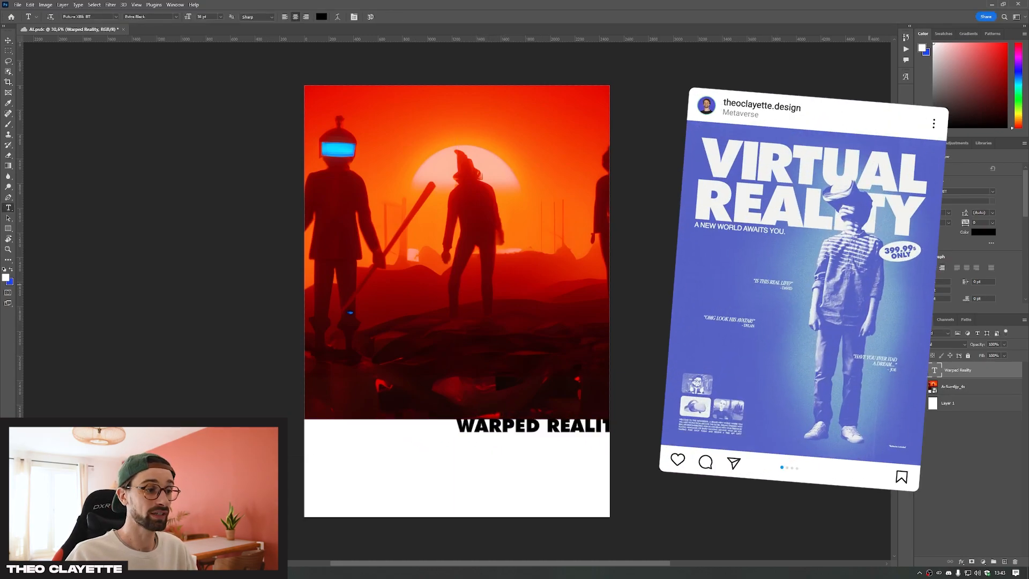
{"action": "left_click", "coordinate": [535, 426]}
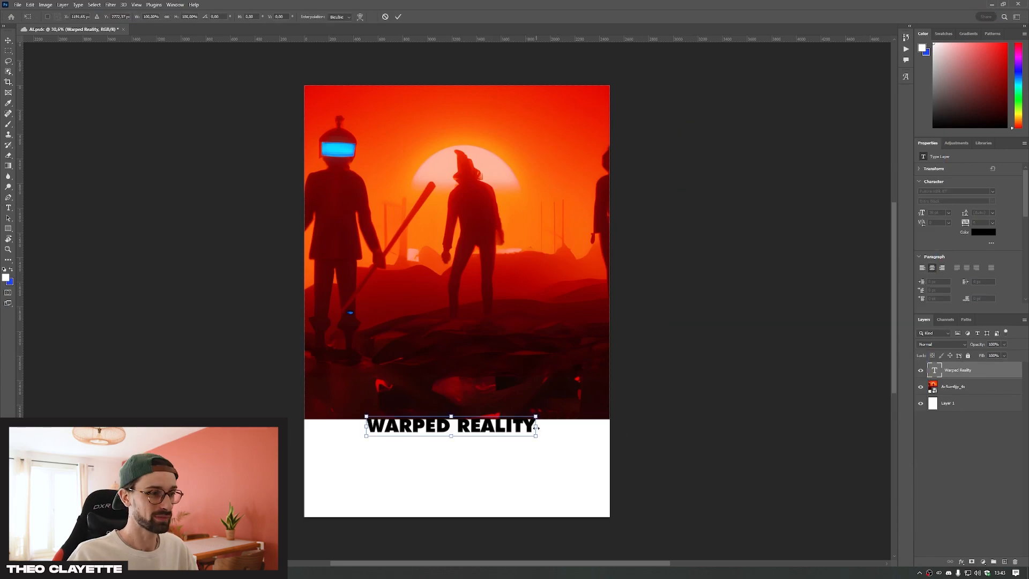
{"action": "left_click_drag", "start_coordinate": [536, 427], "coordinate": [581, 427]}
{"action": "key", "text": "Return"}
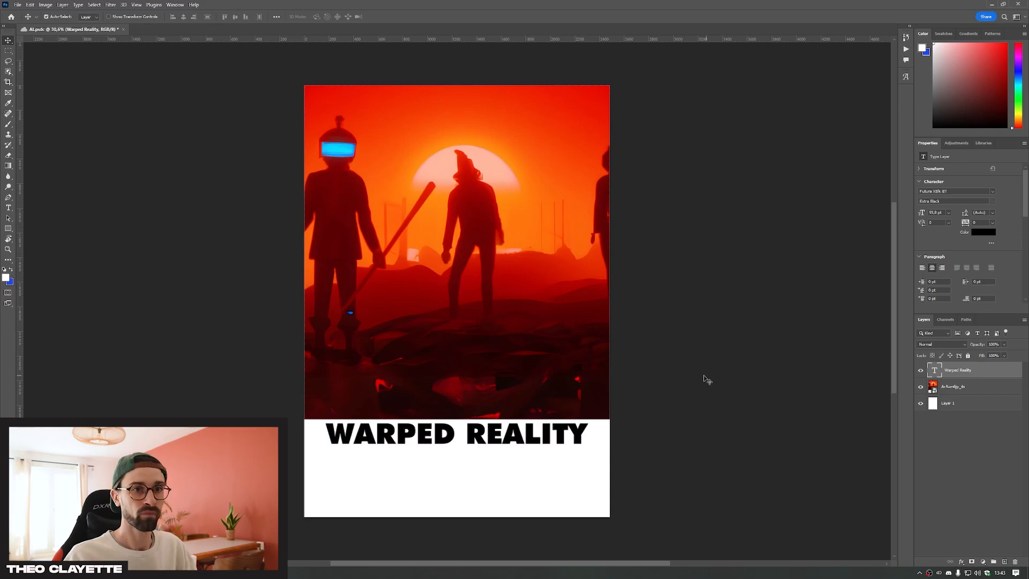
Change the title's font to Helvetica Bold
{"action": "left_click", "coordinate": [960, 191]}
{"action": "type", "text": "he"}
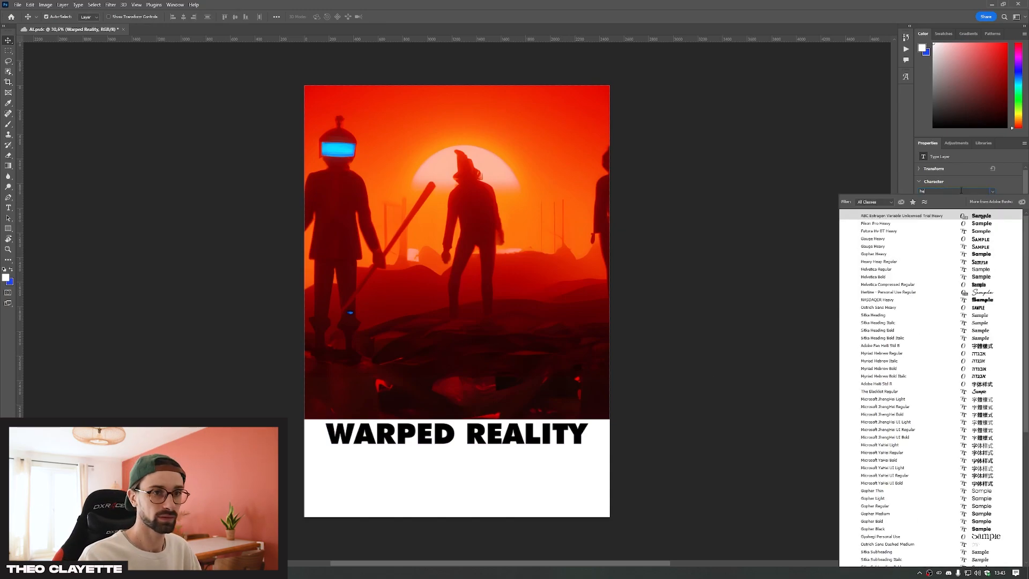
{"action": "type", "text": "lvetica"}
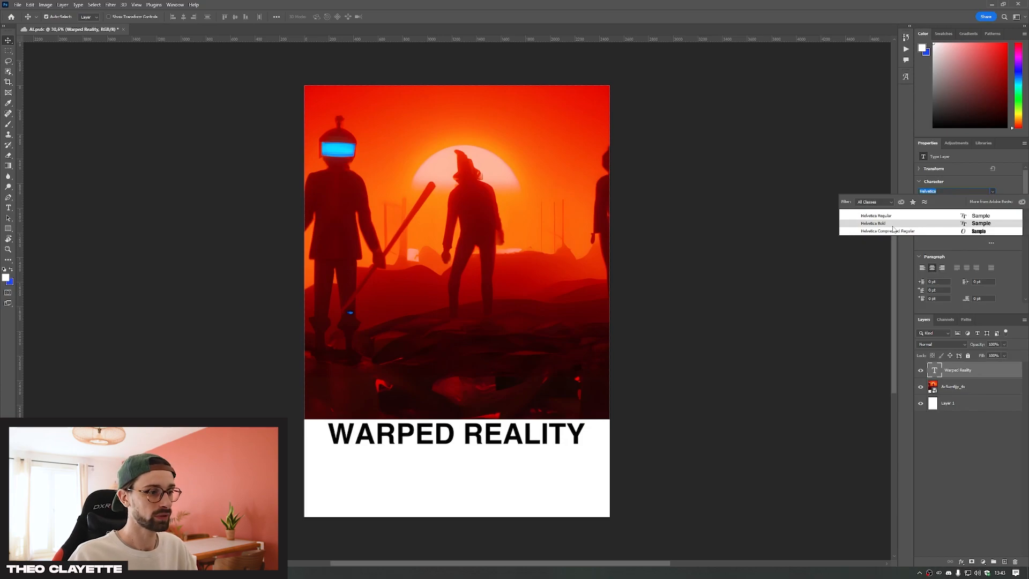
{"action": "left_click", "coordinate": [893, 229]}
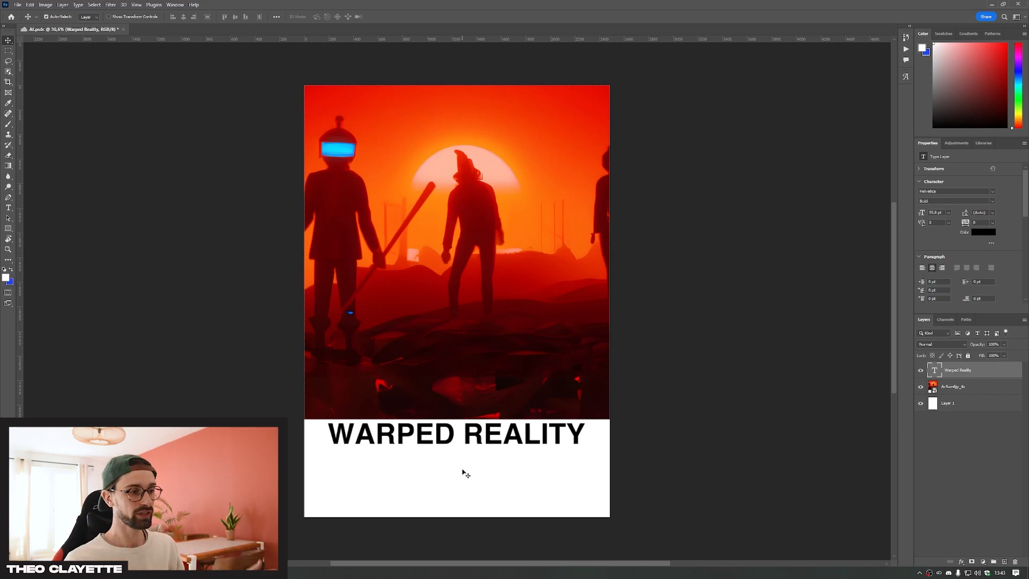
{"action": "key", "text": "t"}
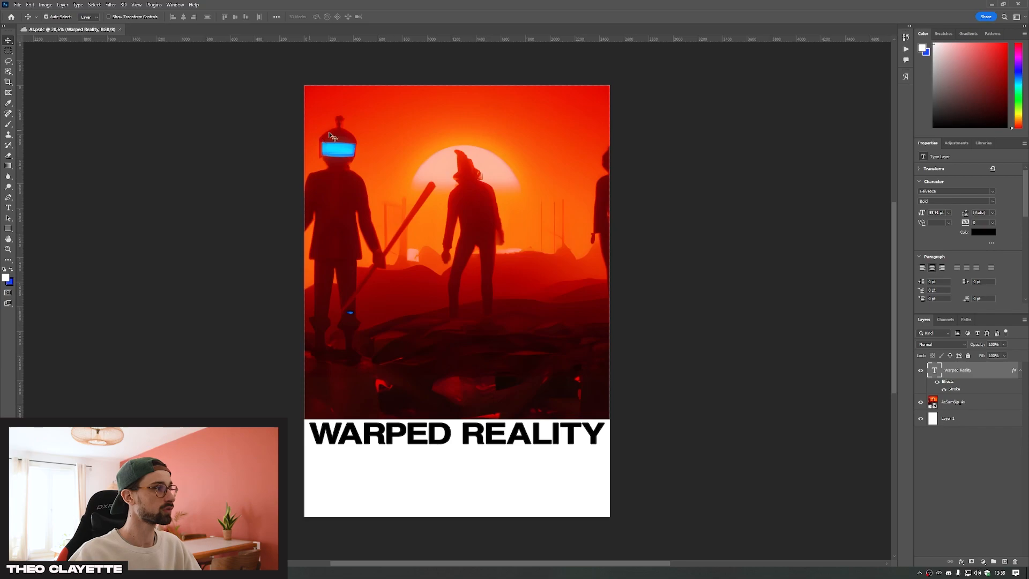
Draw a white rectangle of about 1750 × 1556 px over the middle of the Mars image
{"action": "left_click", "coordinate": [8, 165]}
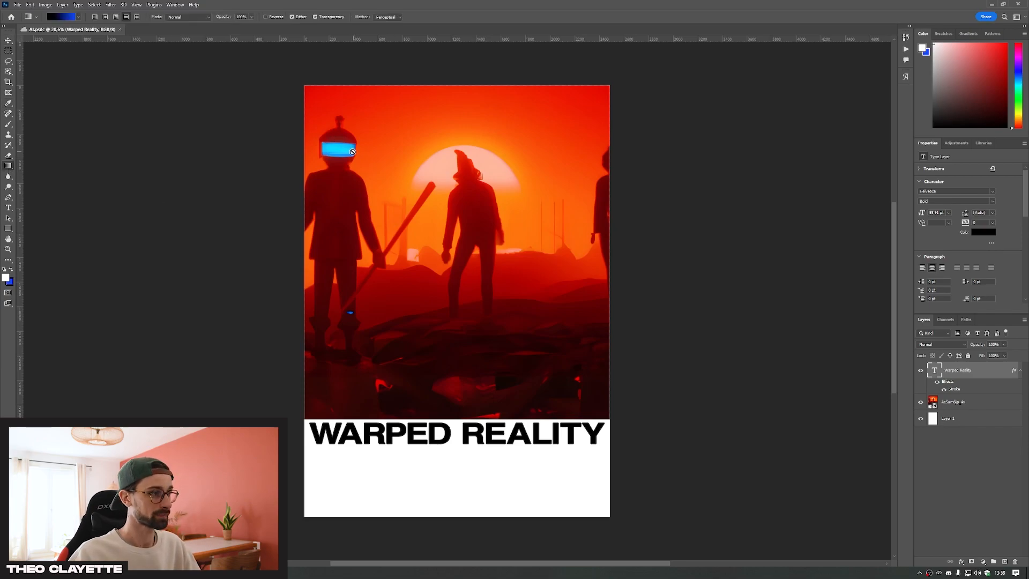
{"action": "left_click", "coordinate": [353, 152]}
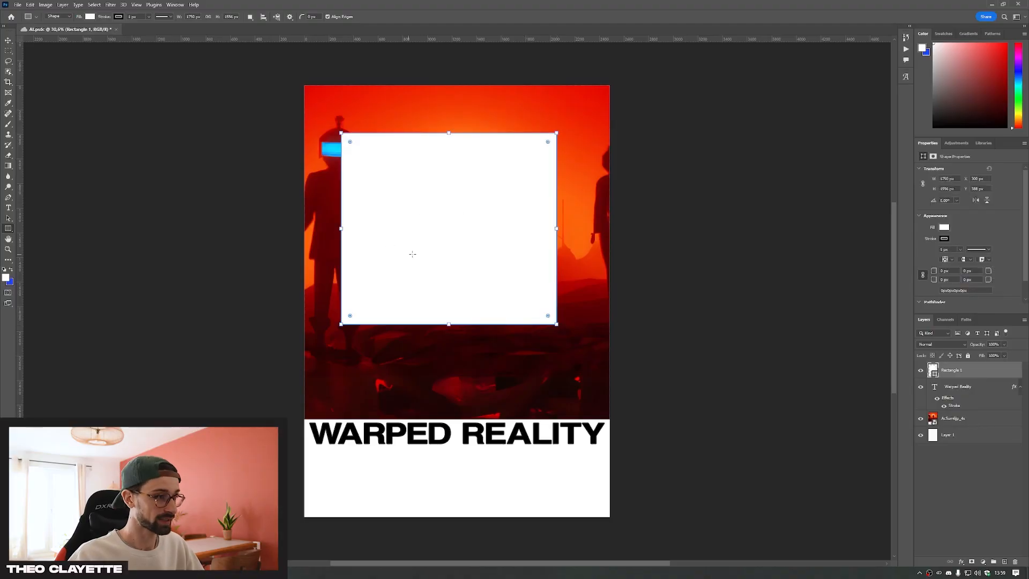
{"action": "key", "text": "v"}
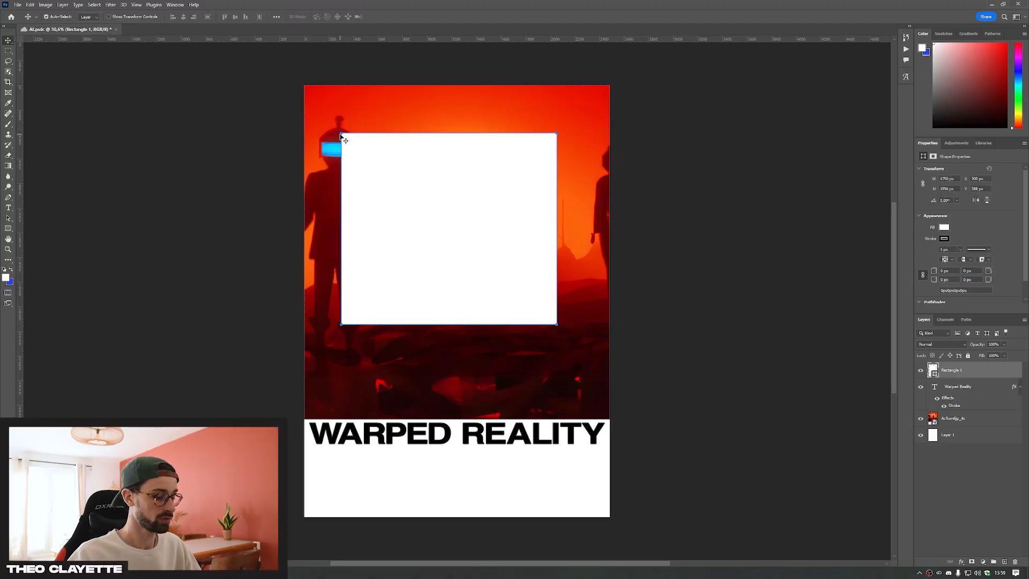
Stretch the rectangle from the page's upper edge across its full width, then place it beneath the Mars image and clip the image to it
{"action": "key", "text": "ctrl+t"}
{"action": "left_click_drag", "start_coordinate": [341, 134], "coordinate": [304, 85]}
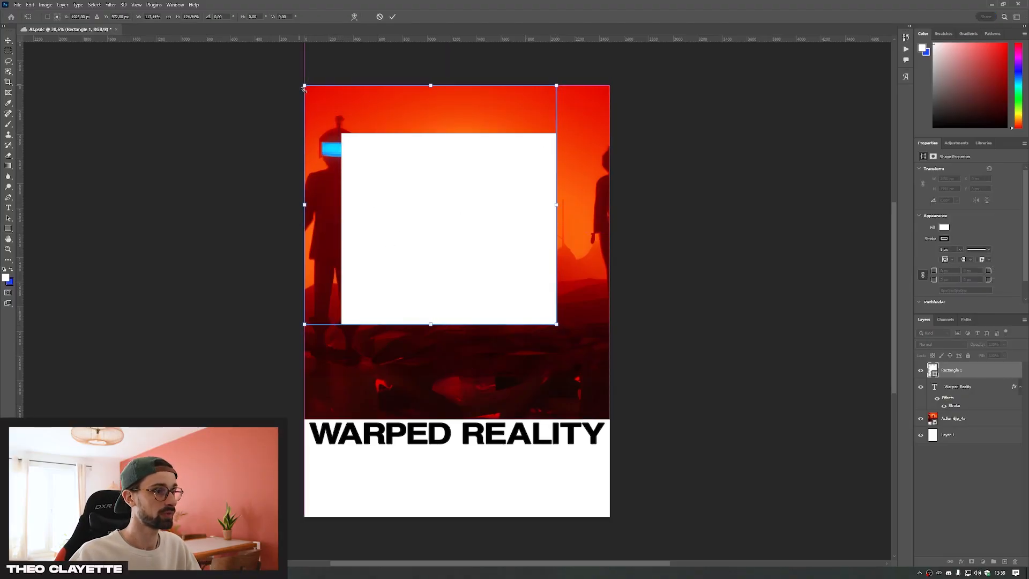
{"action": "left_click_drag", "start_coordinate": [558, 324], "coordinate": [632, 369]}
{"action": "left_click_drag", "start_coordinate": [951, 370], "coordinate": [968, 415]}
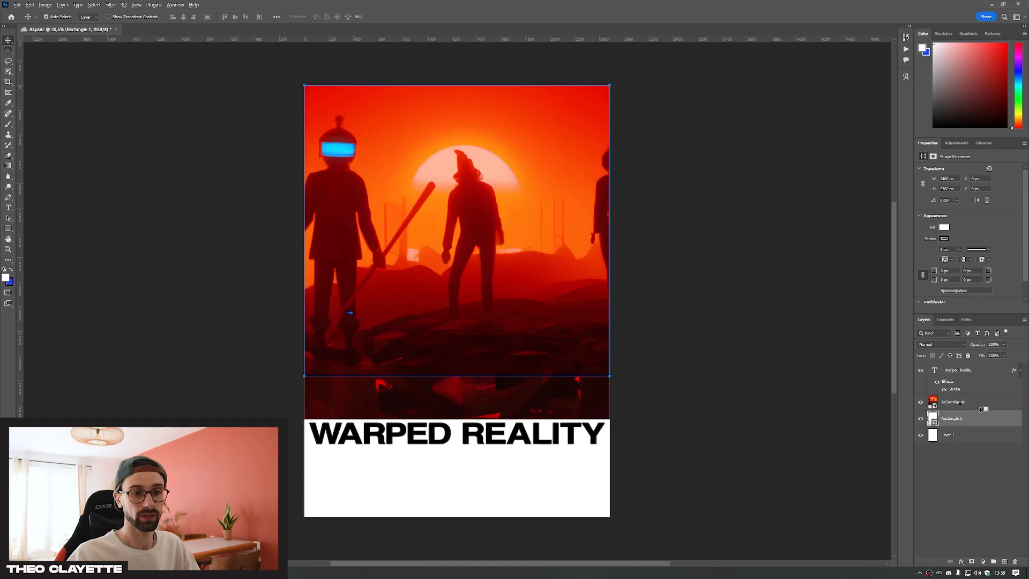
{"action": "left_click", "coordinate": [982, 409], "text": "alt"}
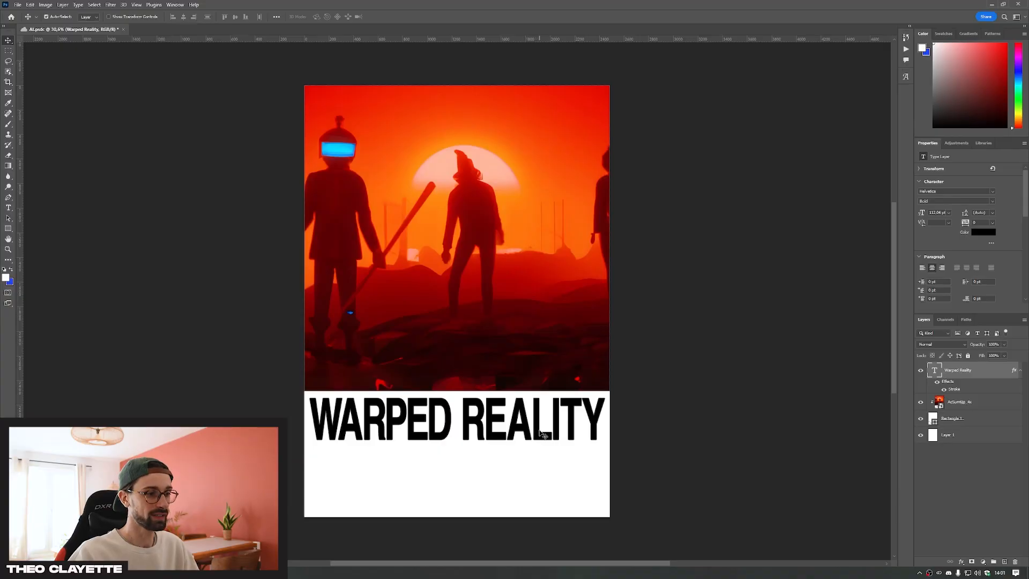
Move the title up over the image's lower edge and add a second stroke to it in white with a size of 25 px
{"action": "left_click_drag", "start_coordinate": [541, 433], "coordinate": [538, 419]}
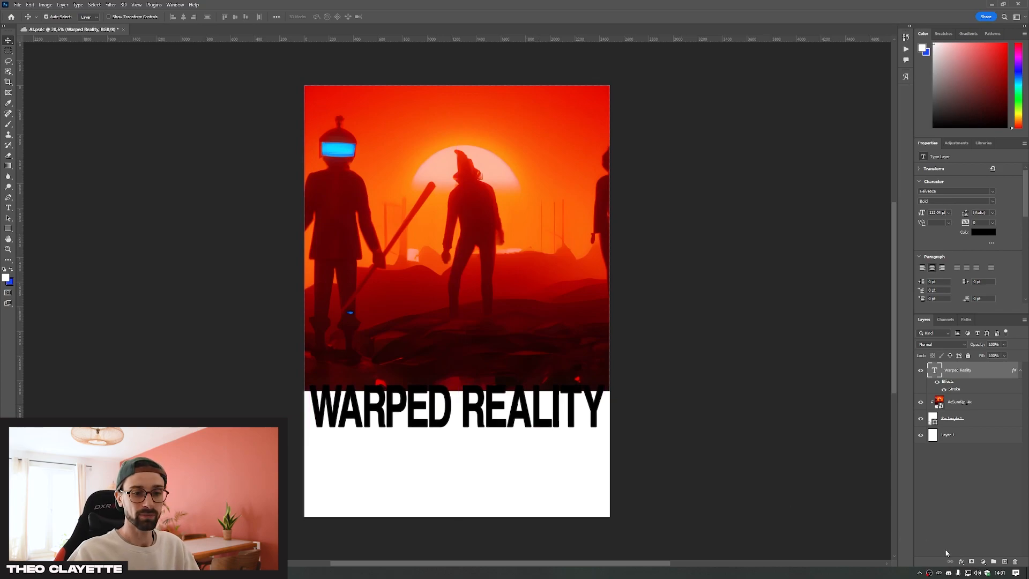
{"action": "left_click", "coordinate": [962, 562]}
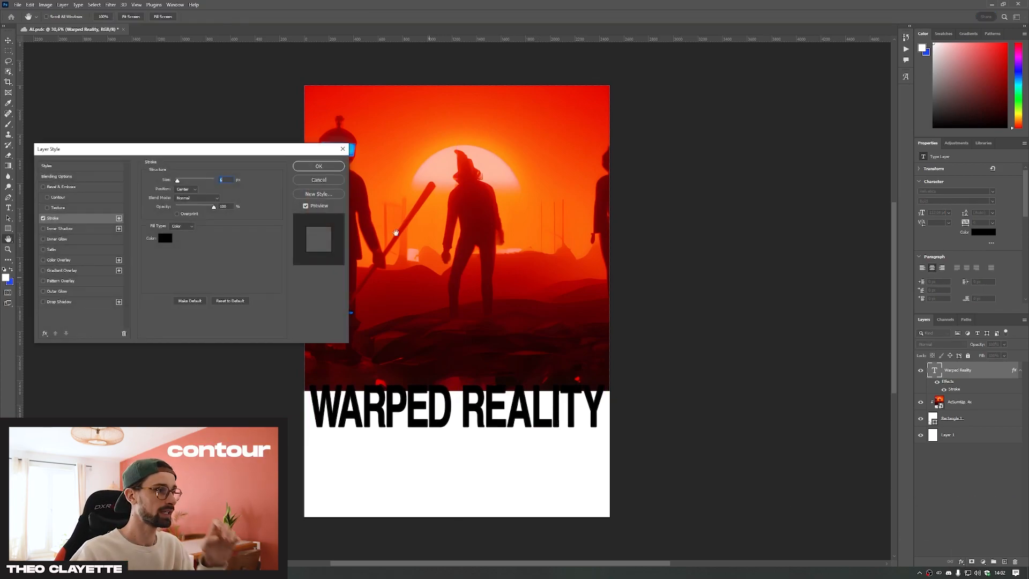
{"action": "left_click", "coordinate": [119, 218]}
{"action": "left_click", "coordinate": [165, 238]}
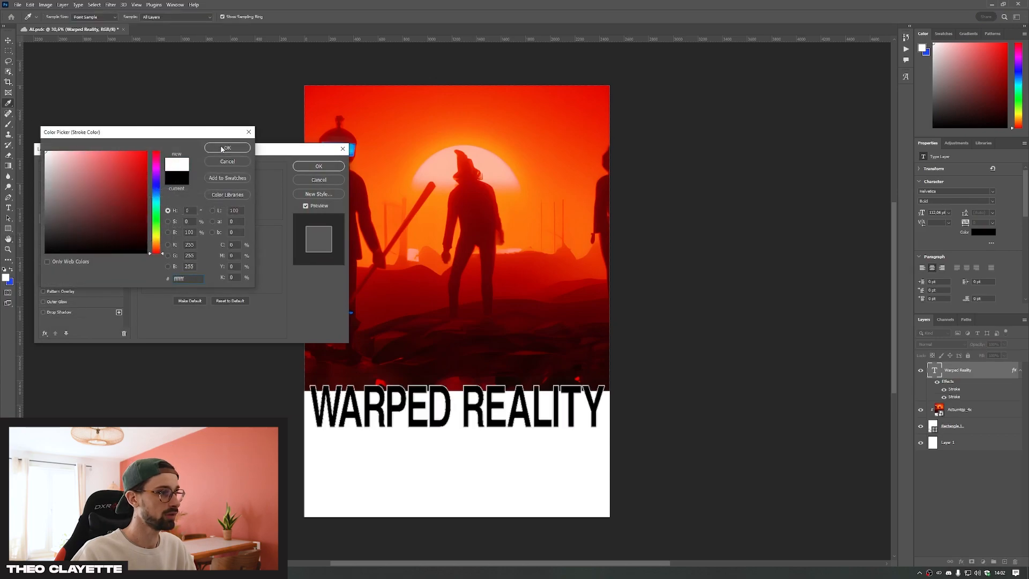
{"action": "key", "text": "Return"}
{"action": "left_click_drag", "start_coordinate": [230, 180], "coordinate": [161, 180]}
{"action": "type", "text": "25"}
{"action": "left_click", "coordinate": [187, 189]}
{"action": "left_click", "coordinate": [187, 196]}
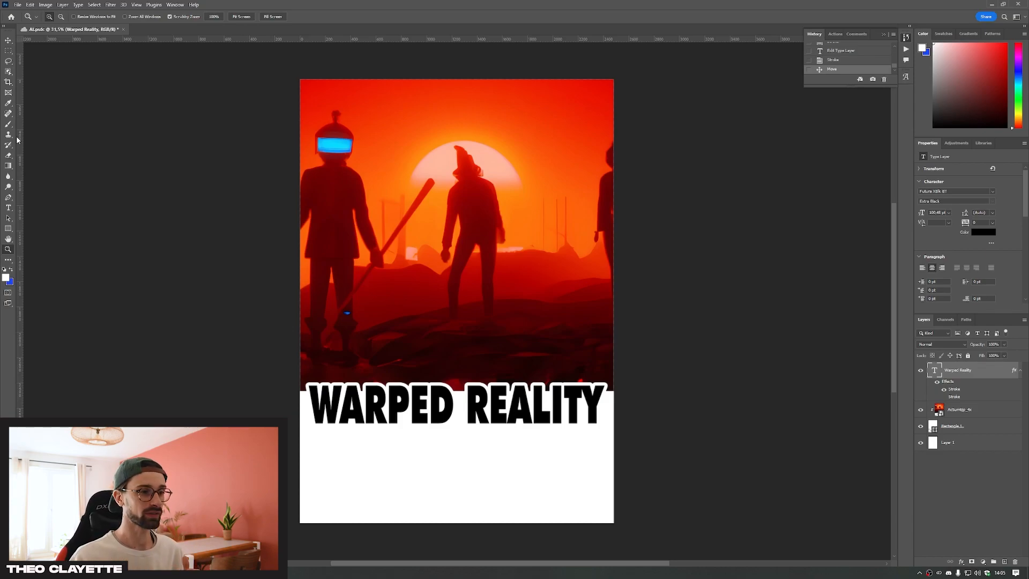
Draw two side-by-side paragraph text boxes in the white area below the title
{"action": "key", "text": "t"}
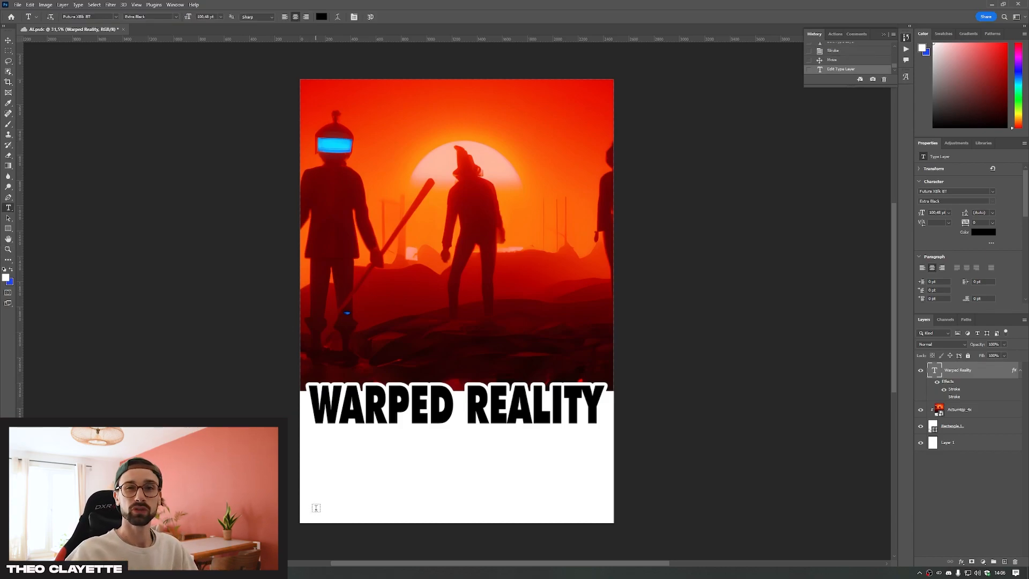
{"action": "left_click_drag", "start_coordinate": [310, 513], "coordinate": [395, 434]}
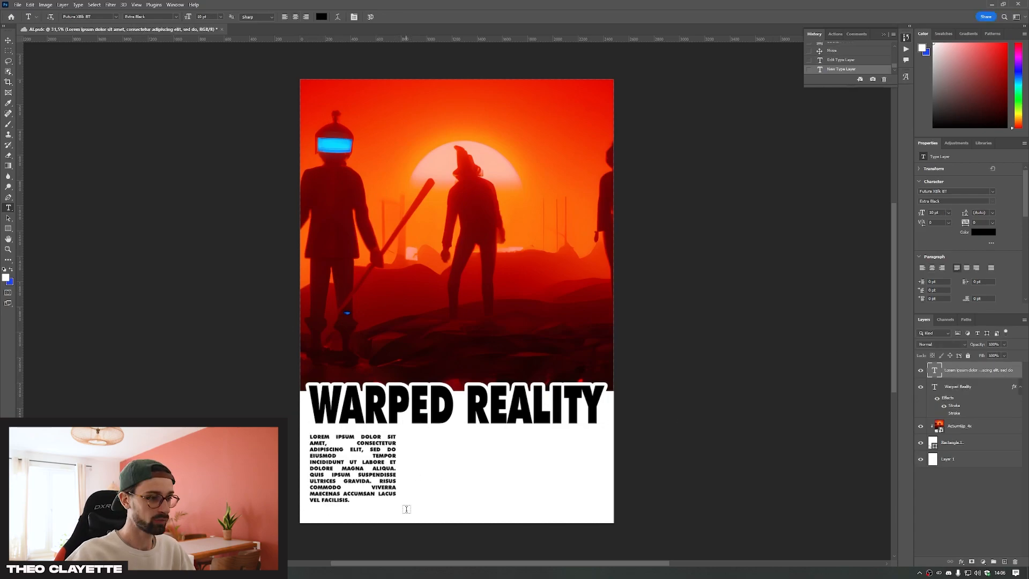
{"action": "left_click_drag", "start_coordinate": [406, 514], "coordinate": [500, 434]}
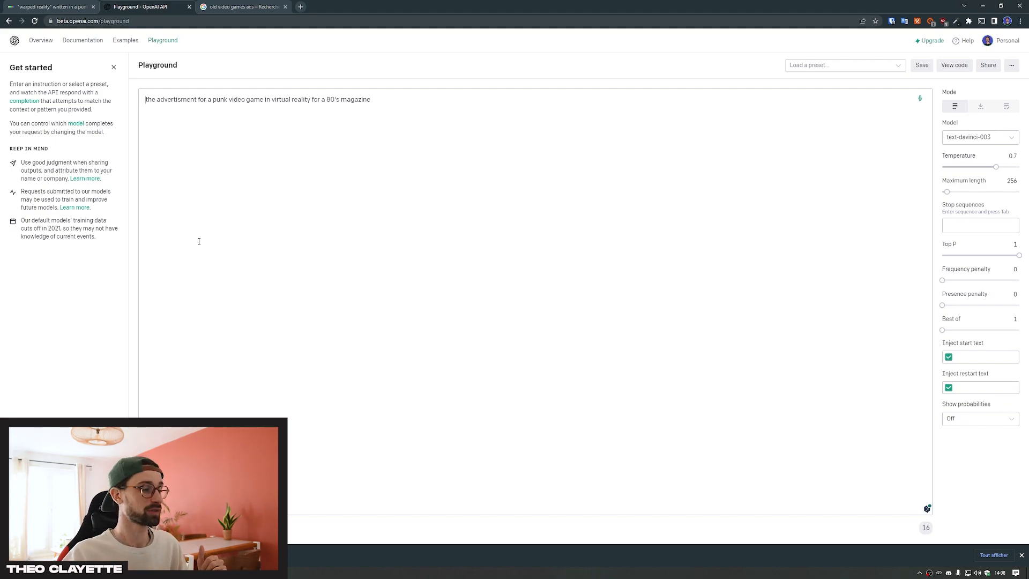
In the OpenAI Playground, generate ad copy from the prompt "the advertisment for a punk video game in virtual reality for a 80's magazine"
{"action": "left_click", "coordinate": [1021, 555]}
{"action": "left_click", "coordinate": [155, 550]}
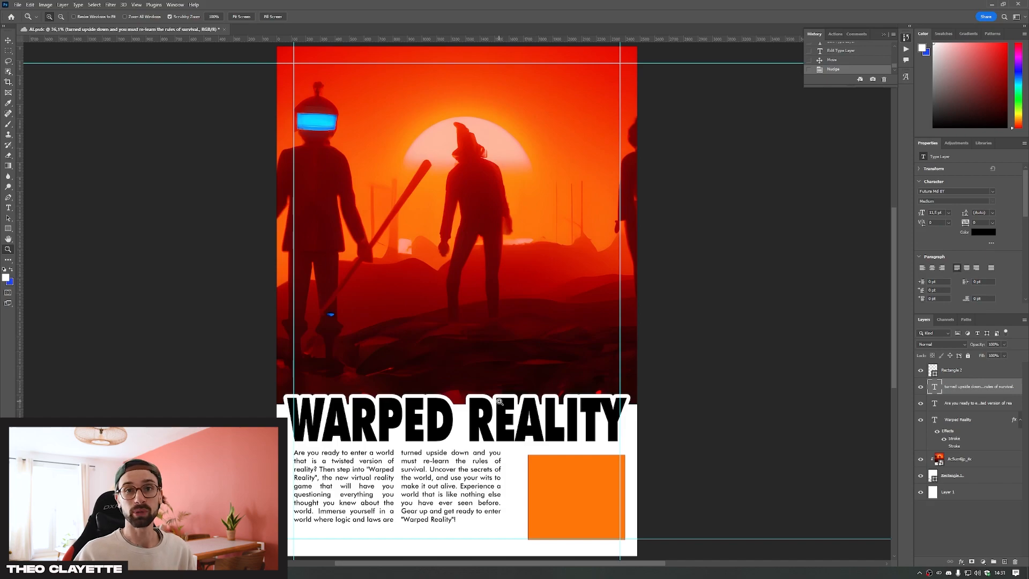
In Discord, open the options for the enlarged grid of generated virtual reality headset images
{"action": "left_click", "coordinate": [556, 505], "text": "alt"}
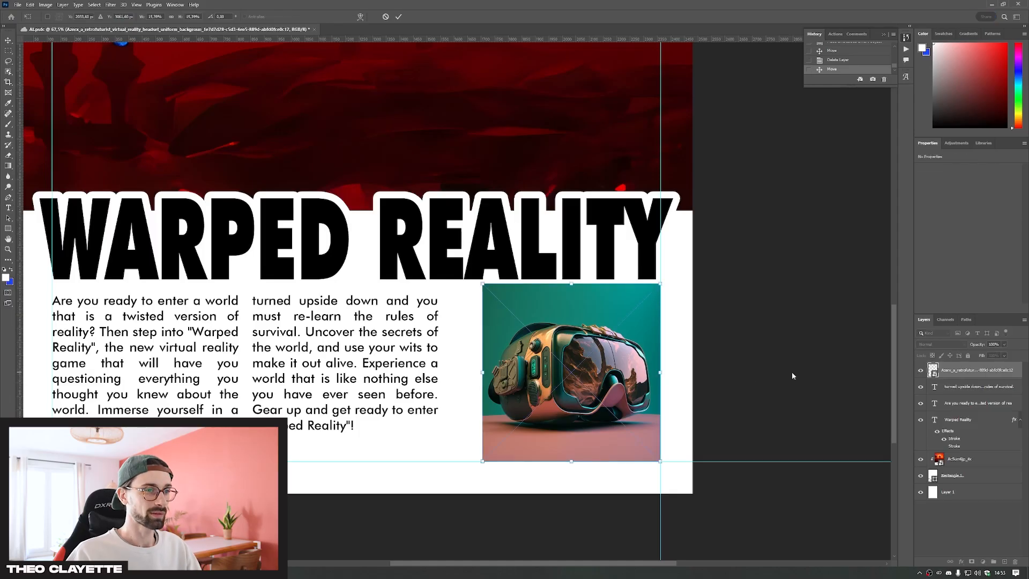
{"action": "right_click", "coordinate": [618, 369]}
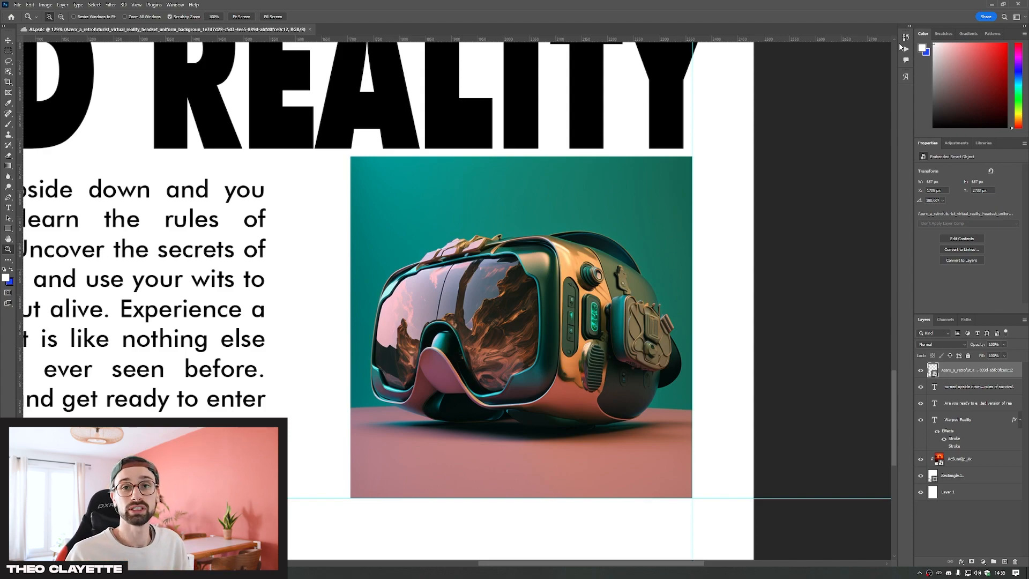
In Photoshop, select the headset as the subject of its image and mask out the teal and pink background
{"action": "left_click", "coordinate": [98, 5]}
{"action": "left_click", "coordinate": [124, 99]}
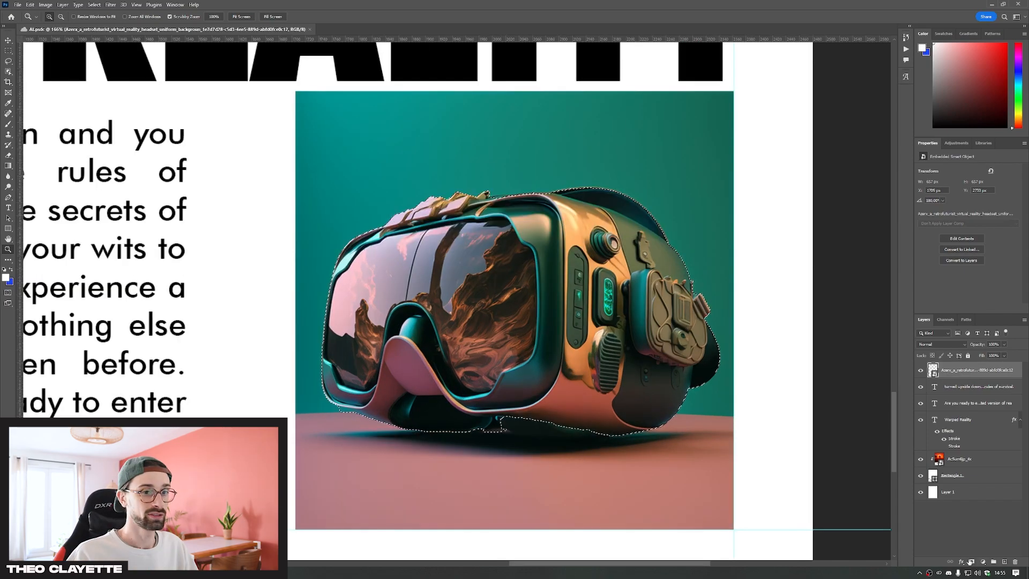
{"action": "left_click", "coordinate": [971, 561]}
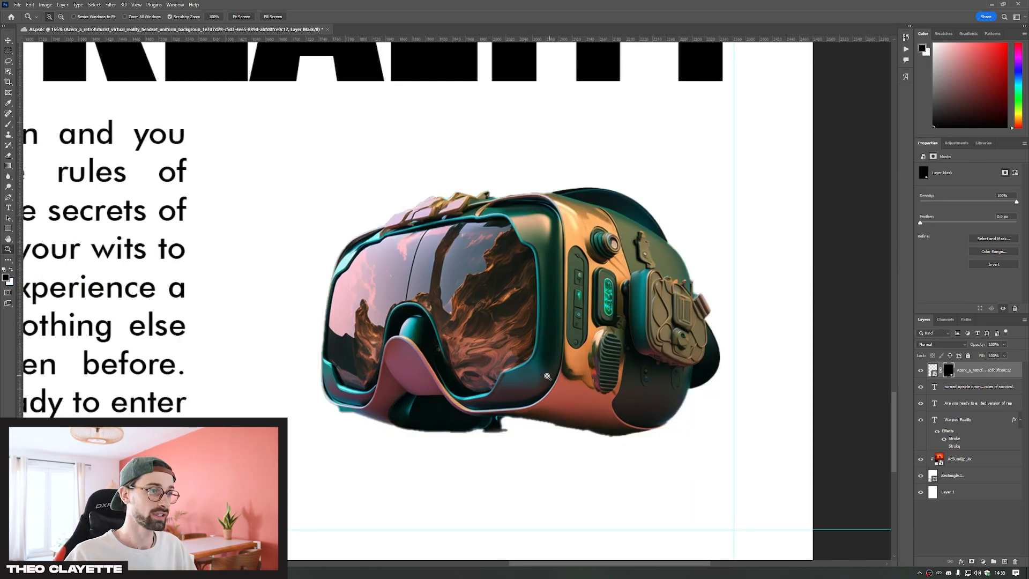
{"action": "left_click", "coordinate": [540, 380]}
{"action": "left_click", "coordinate": [540, 379]}
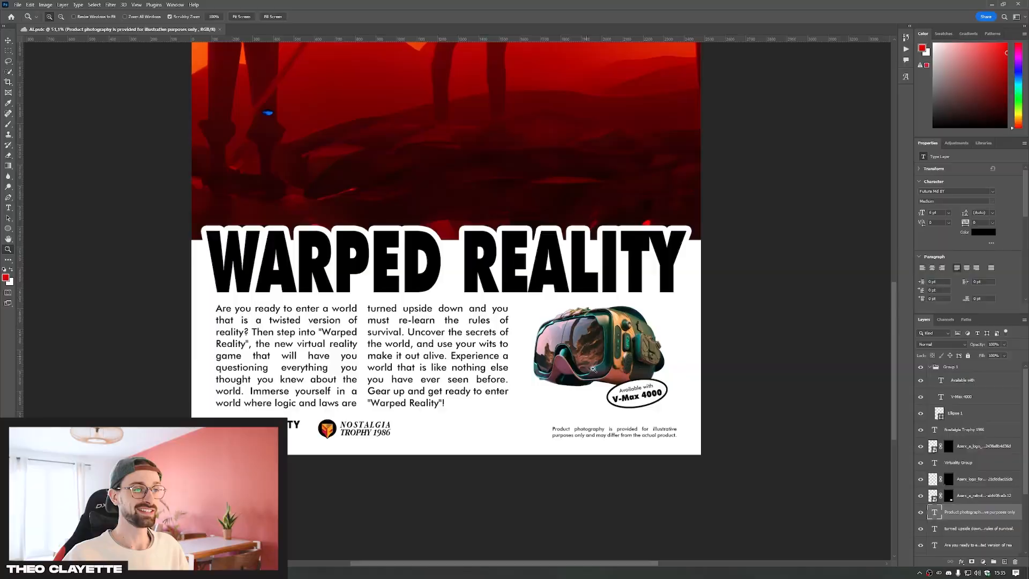
{"action": "left_click", "coordinate": [661, 402]}
{"action": "scroll", "coordinate": [468, 314], "scroll_direction": "down", "scroll_amount": 3}
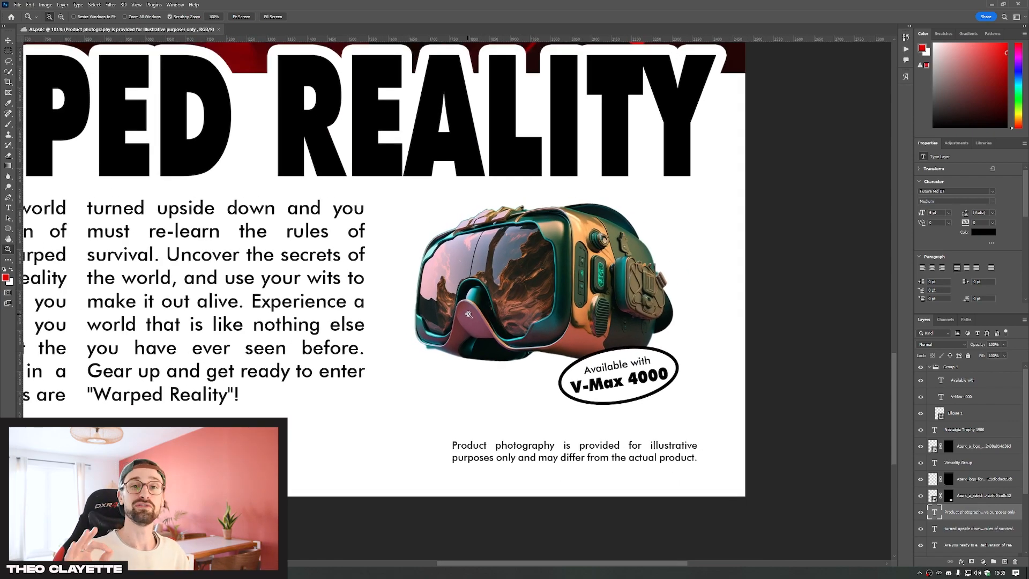
{"action": "key", "text": "ctrl+0"}
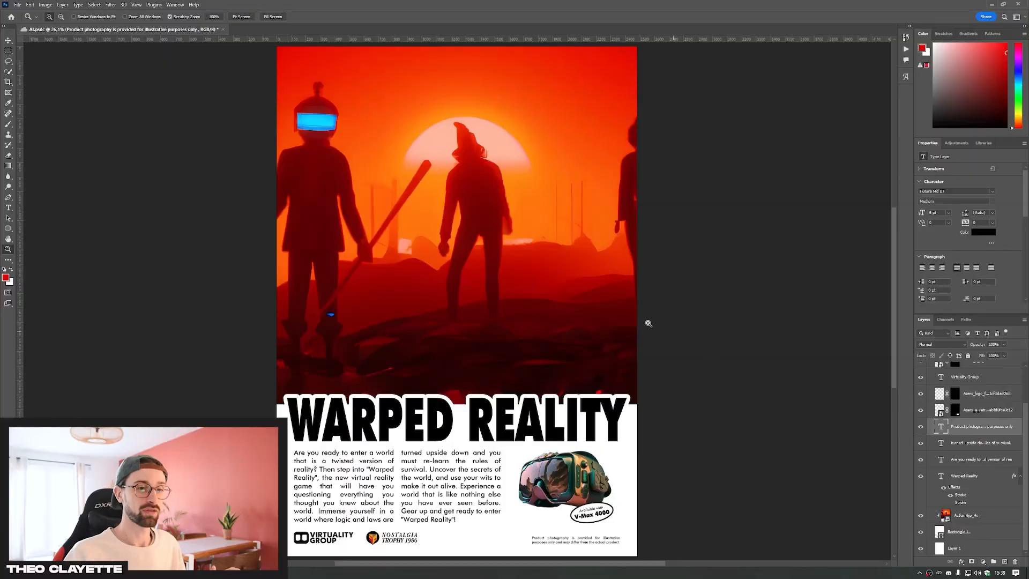
Add a stroke layer style to the product disclaimer and both body-copy paragraphs, and compare the disclaimer with and without it
{"action": "scroll", "coordinate": [514, 268], "scroll_direction": "down", "scroll_amount": 2}
{"action": "left_click", "coordinate": [387, 428]}
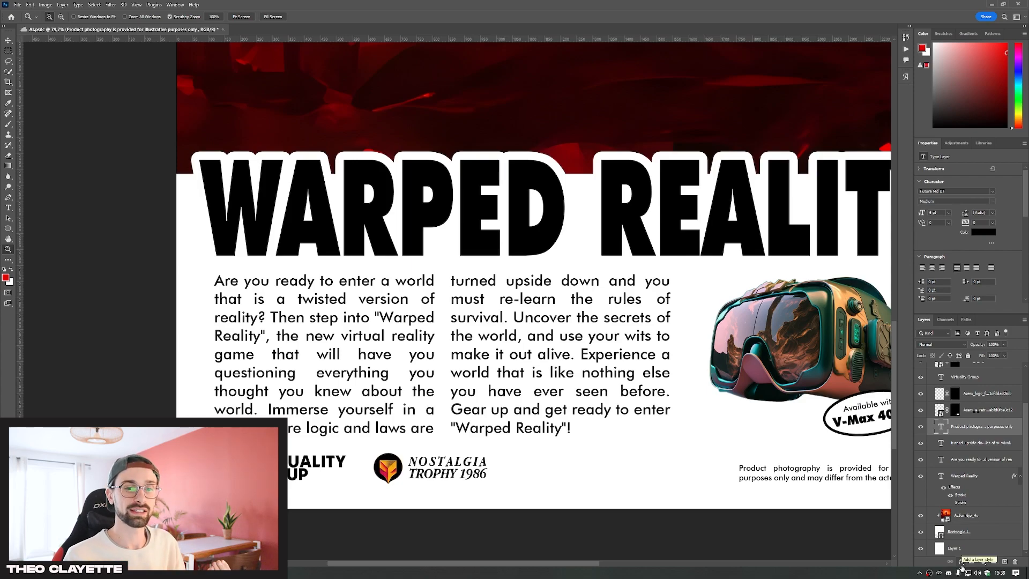
{"action": "left_click", "coordinate": [960, 559]}
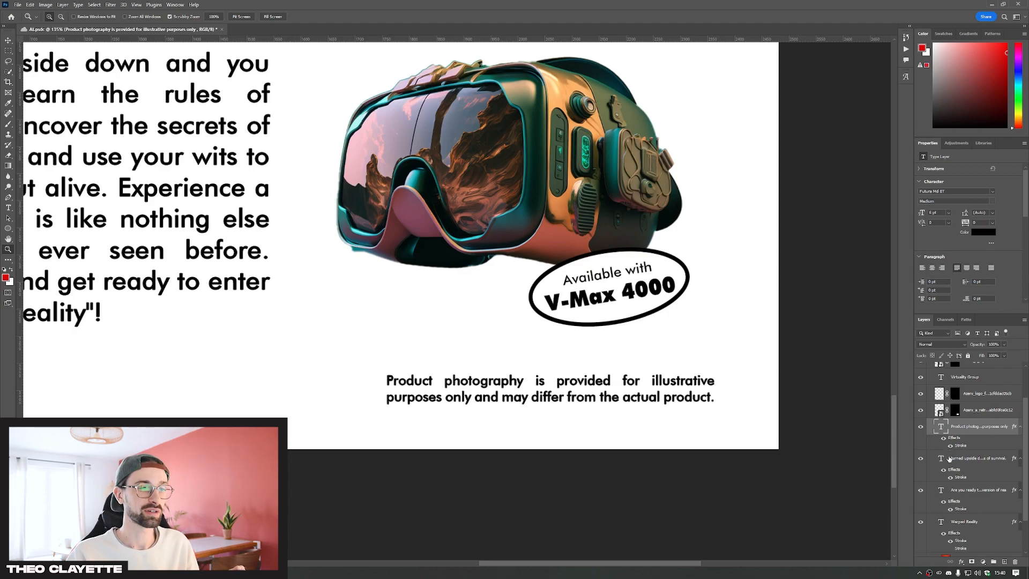
{"action": "left_click", "coordinate": [950, 449]}
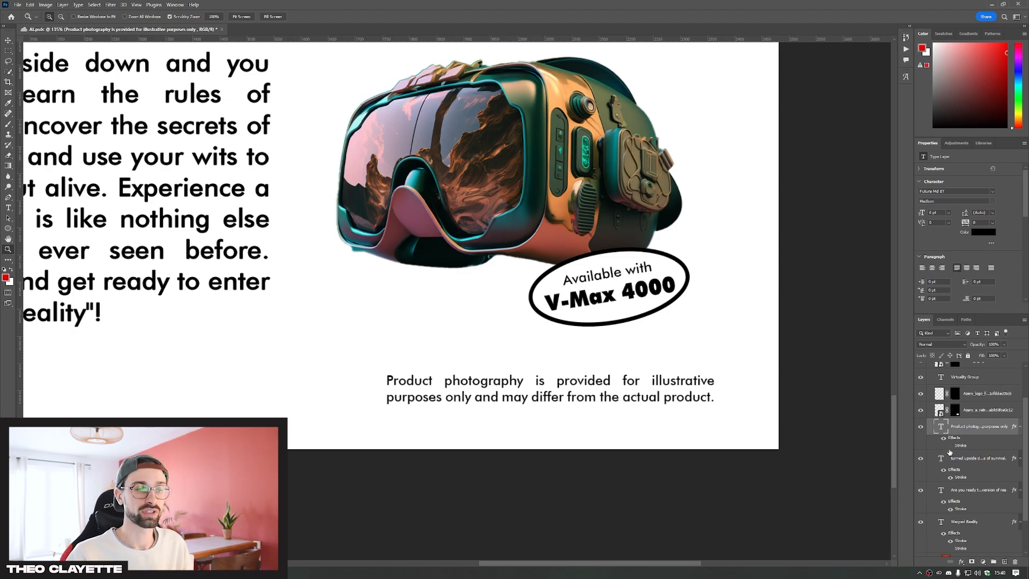
{"action": "left_click", "coordinate": [949, 450]}
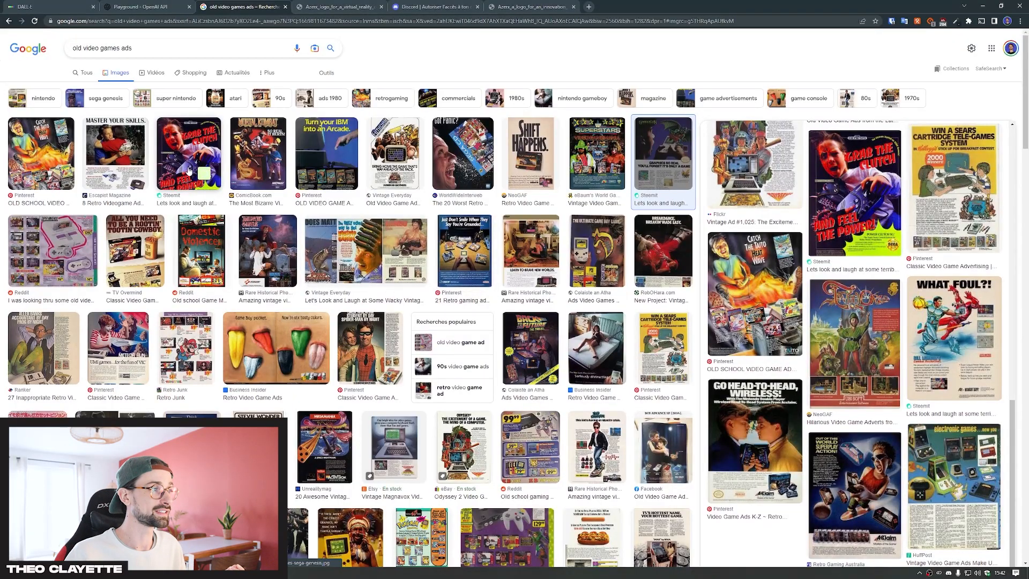
Apply the Add Noise filter to the smart-object copy of the whole advertisement
{"action": "left_click", "coordinate": [41, 153]}
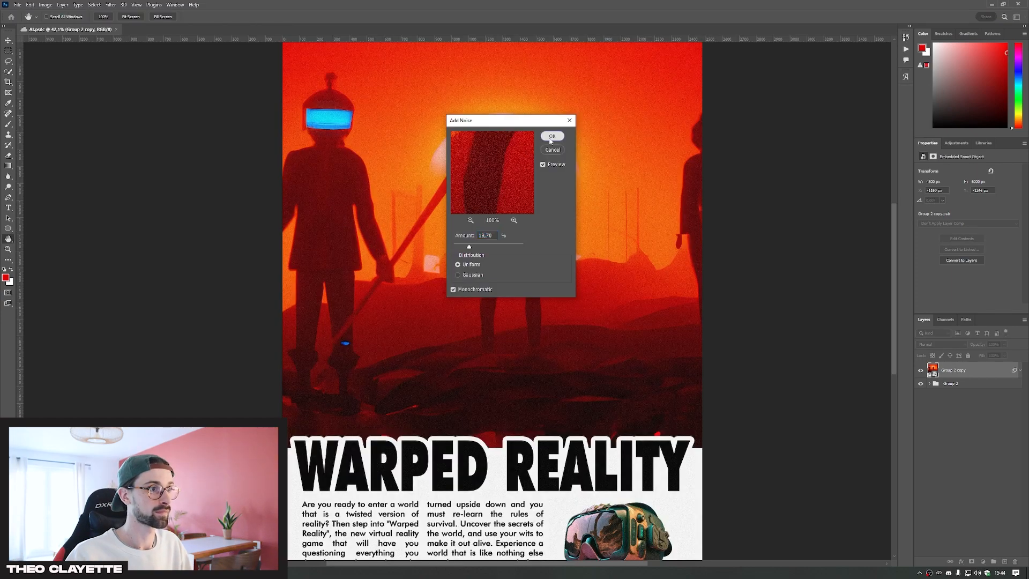
{"action": "left_click", "coordinate": [553, 137]}
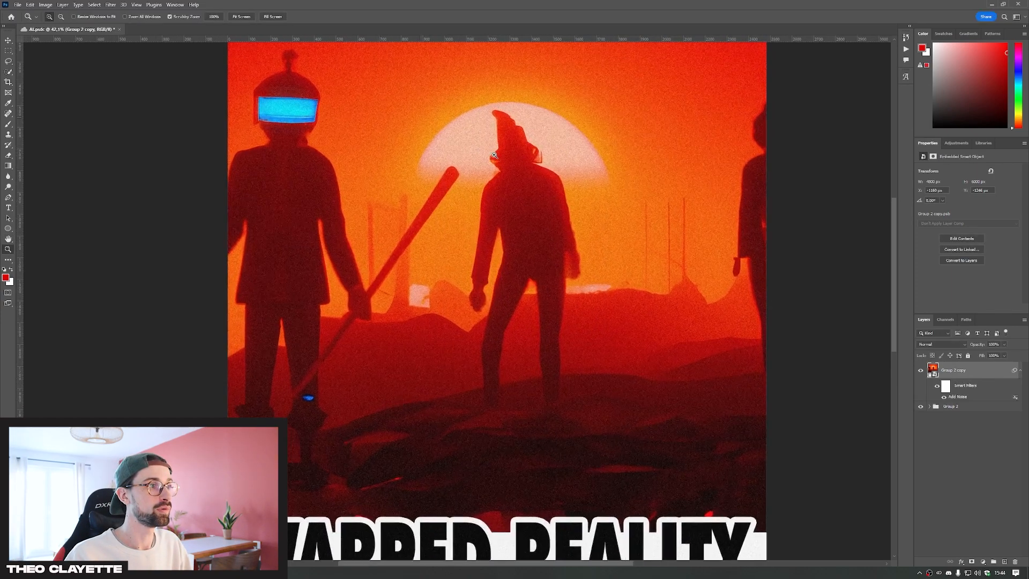
Examine the noise grain up close in the sky and figures, and across the title, body copy and headset
{"action": "left_click_drag", "start_coordinate": [494, 156], "coordinate": [569, 161]}
{"action": "scroll", "coordinate": [462, 218], "scroll_direction": "up", "scroll_amount": 4}
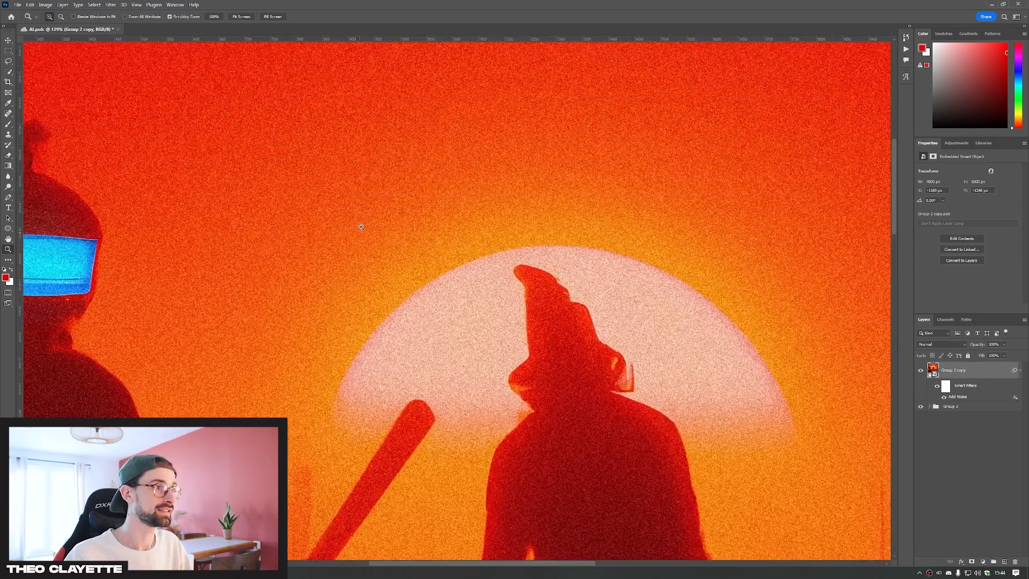
{"action": "scroll", "coordinate": [361, 227], "scroll_direction": "up", "scroll_amount": 2}
{"action": "mouse_move", "coordinate": [405, 145]}
{"action": "left_mouse_down"}
{"action": "mouse_move", "coordinate": [444, 147]}
{"action": "mouse_move", "coordinate": [421, 159]}
{"action": "left_mouse_up"}
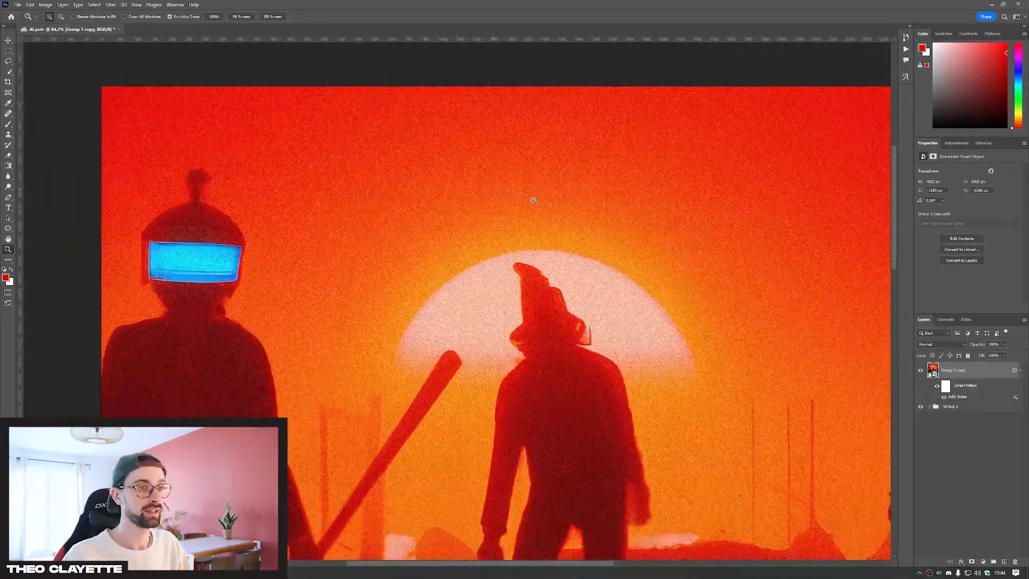
{"action": "scroll", "coordinate": [584, 239], "scroll_direction": "down", "scroll_amount": 5}
{"action": "left_click", "coordinate": [585, 240]}
{"action": "left_click_drag", "start_coordinate": [584, 243], "coordinate": [552, 247]}
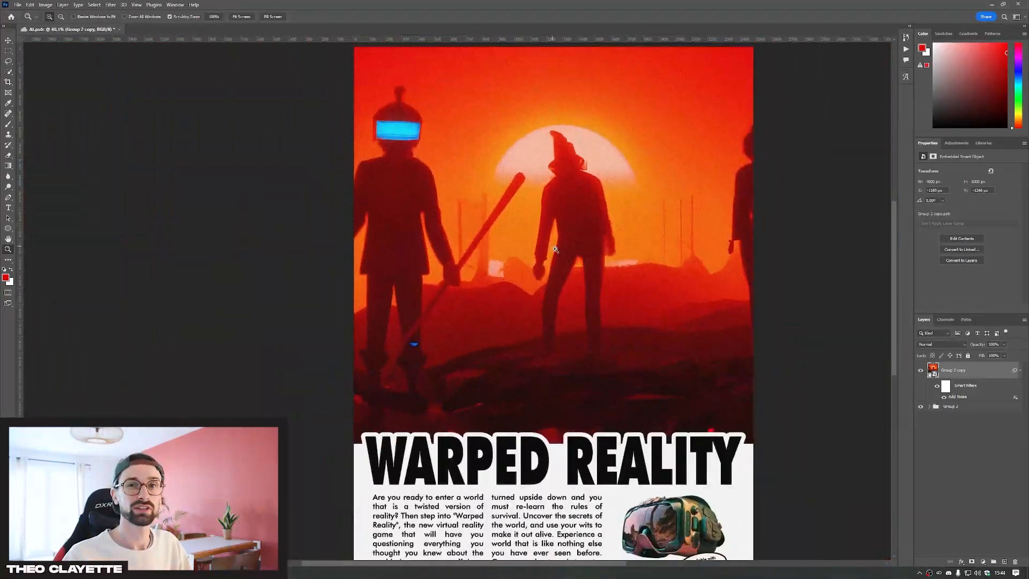
{"action": "scroll", "coordinate": [553, 247], "scroll_direction": "down", "scroll_amount": 5}
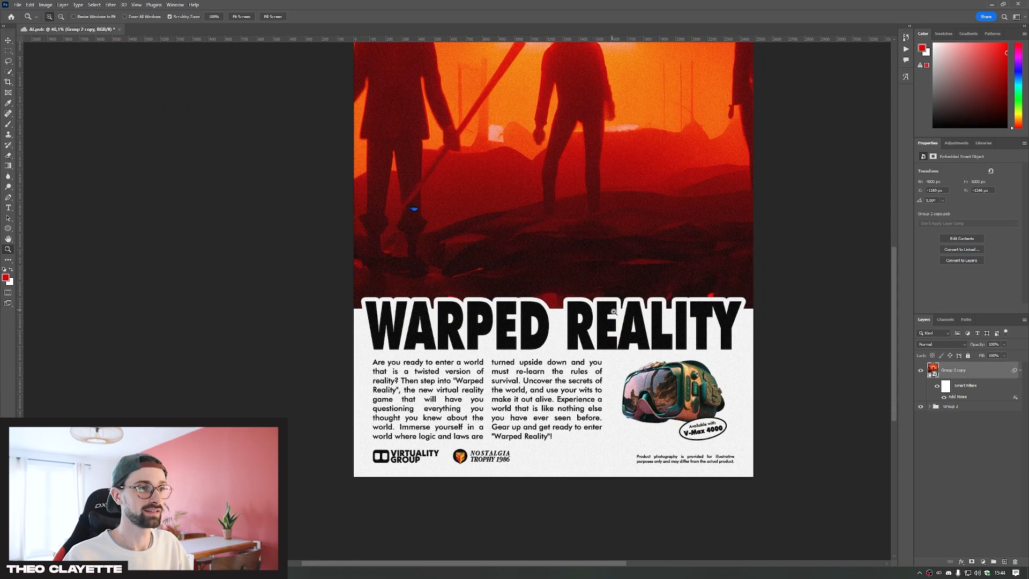
{"action": "scroll", "coordinate": [612, 310], "scroll_direction": "up", "scroll_amount": 2}
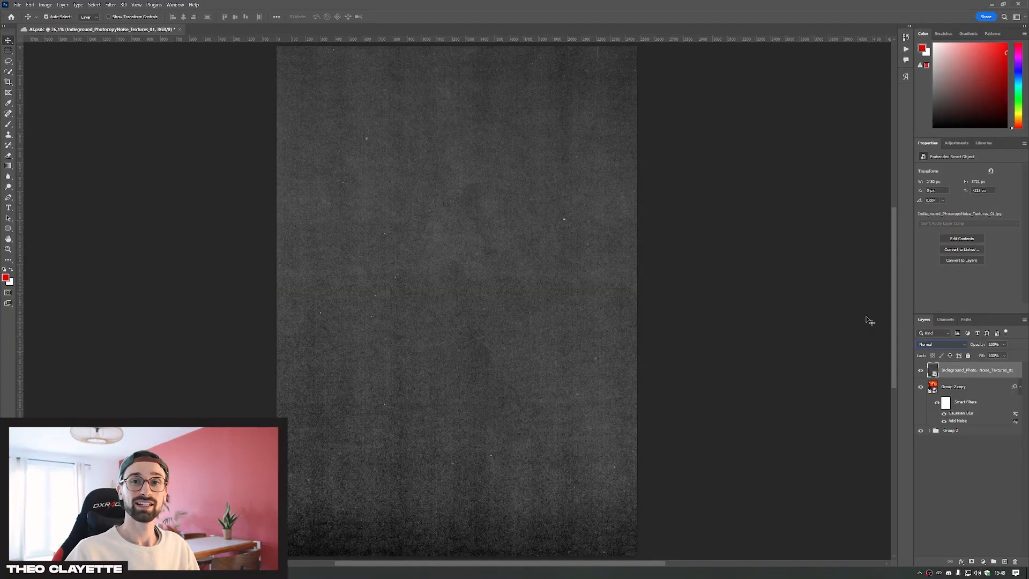
Set the photocopy noise texture layer's blend mode to Lighten, slightly reduce its opacity, and check the effect around the title and headset
{"action": "left_click", "coordinate": [933, 344]}
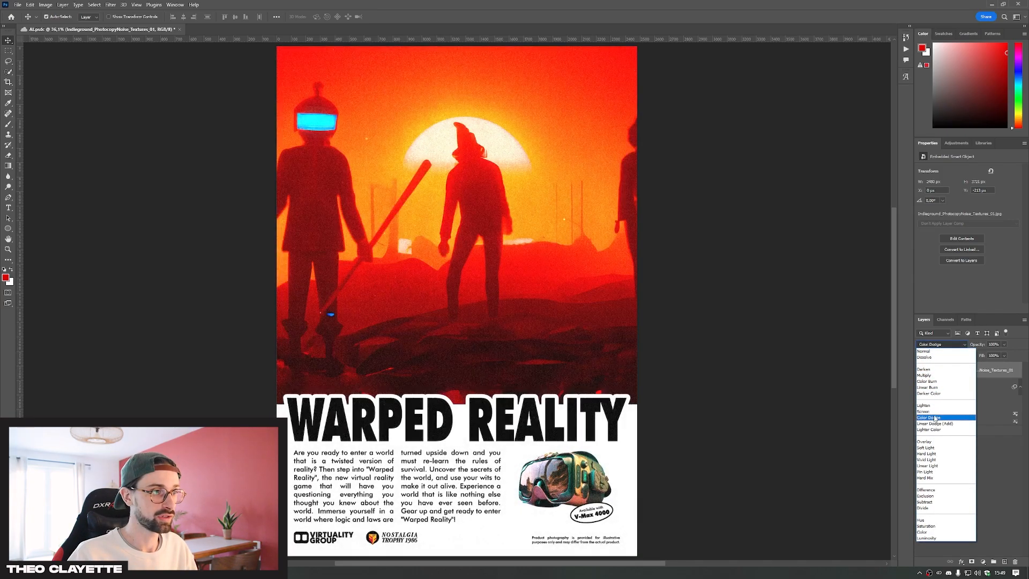
{"action": "left_click", "coordinate": [940, 407]}
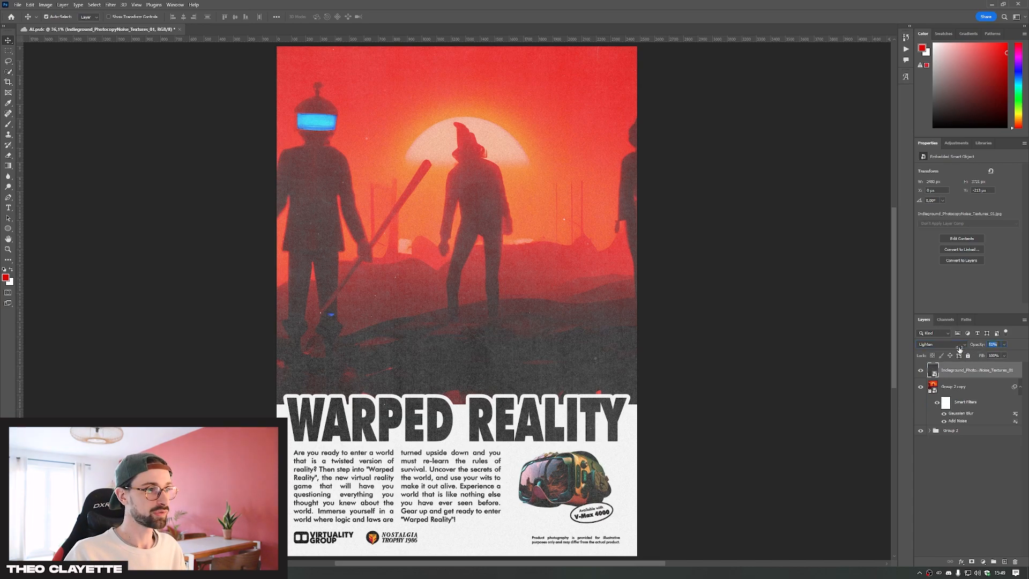
{"action": "left_click_drag", "start_coordinate": [974, 353], "coordinate": [978, 354]}
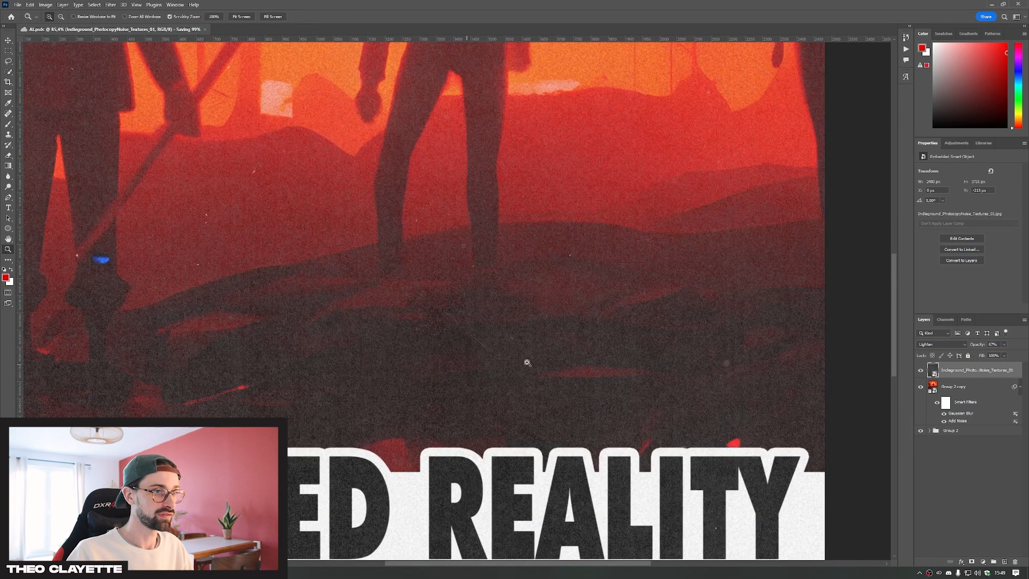
{"action": "scroll", "coordinate": [525, 360], "scroll_direction": "up", "scroll_amount": 1}
{"action": "scroll", "coordinate": [624, 390], "scroll_direction": "down", "scroll_amount": 6}
{"action": "scroll", "coordinate": [636, 411], "scroll_direction": "down", "scroll_amount": 5}
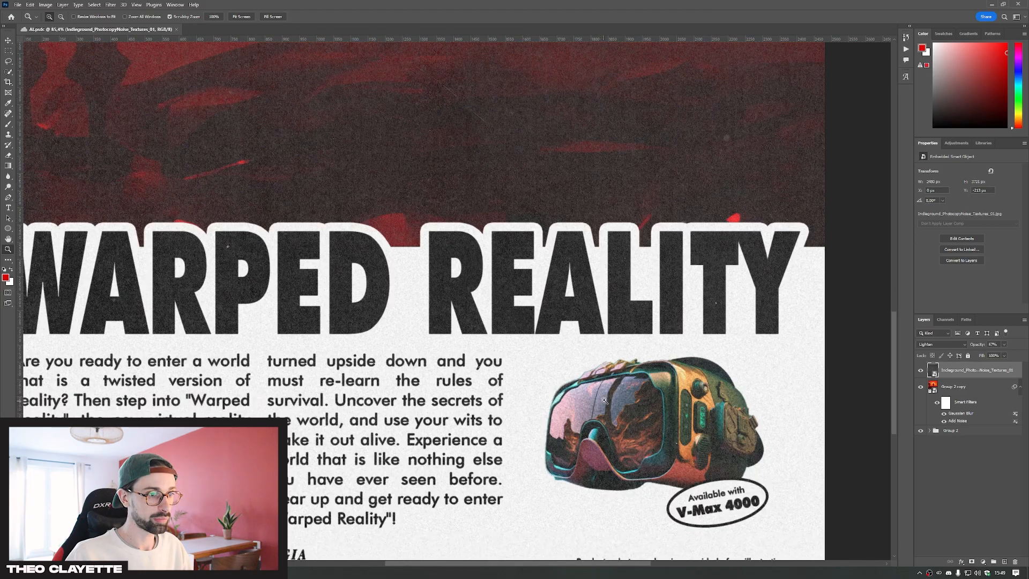